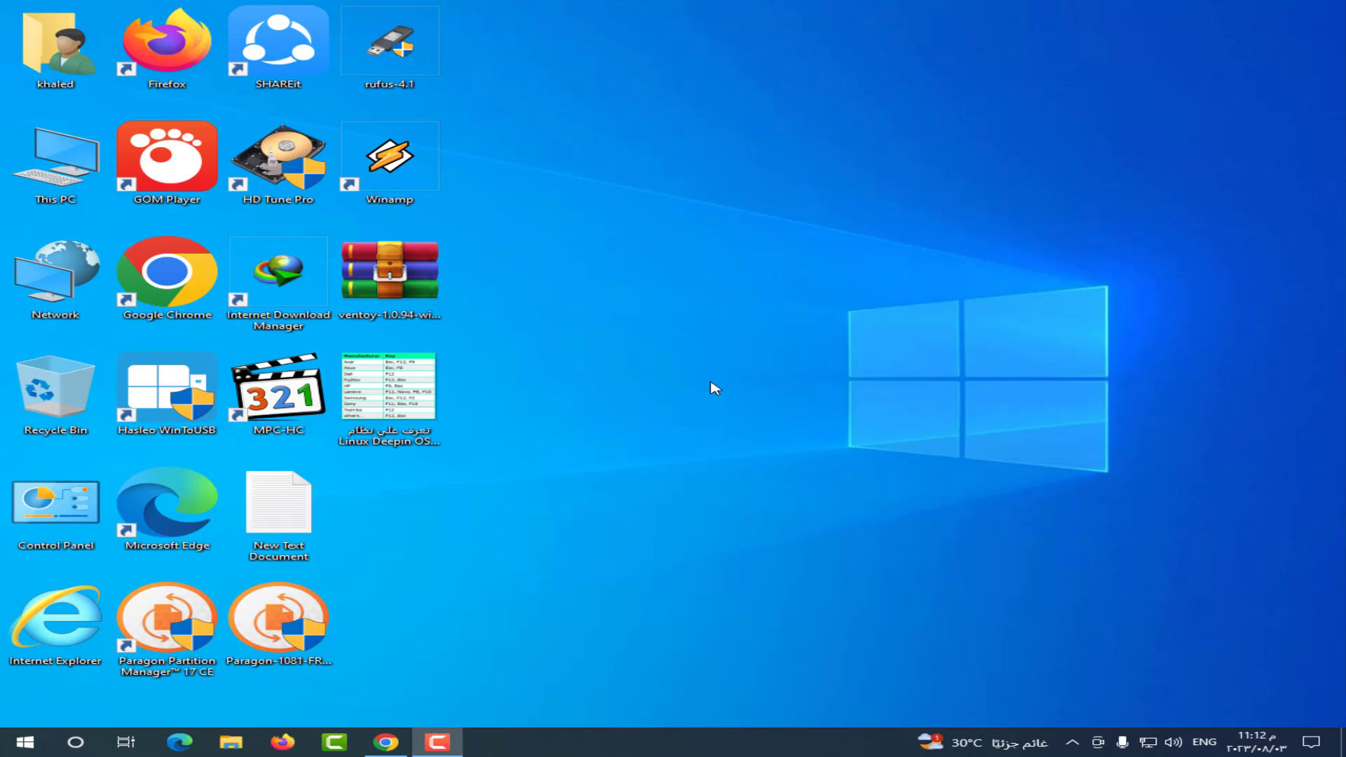
- Open the Ventoy downloads page from the search results and follow the Windows zip link to the Ventoy 1.0.94 release assets
{"action": "left_click", "coordinate": [385, 740]}
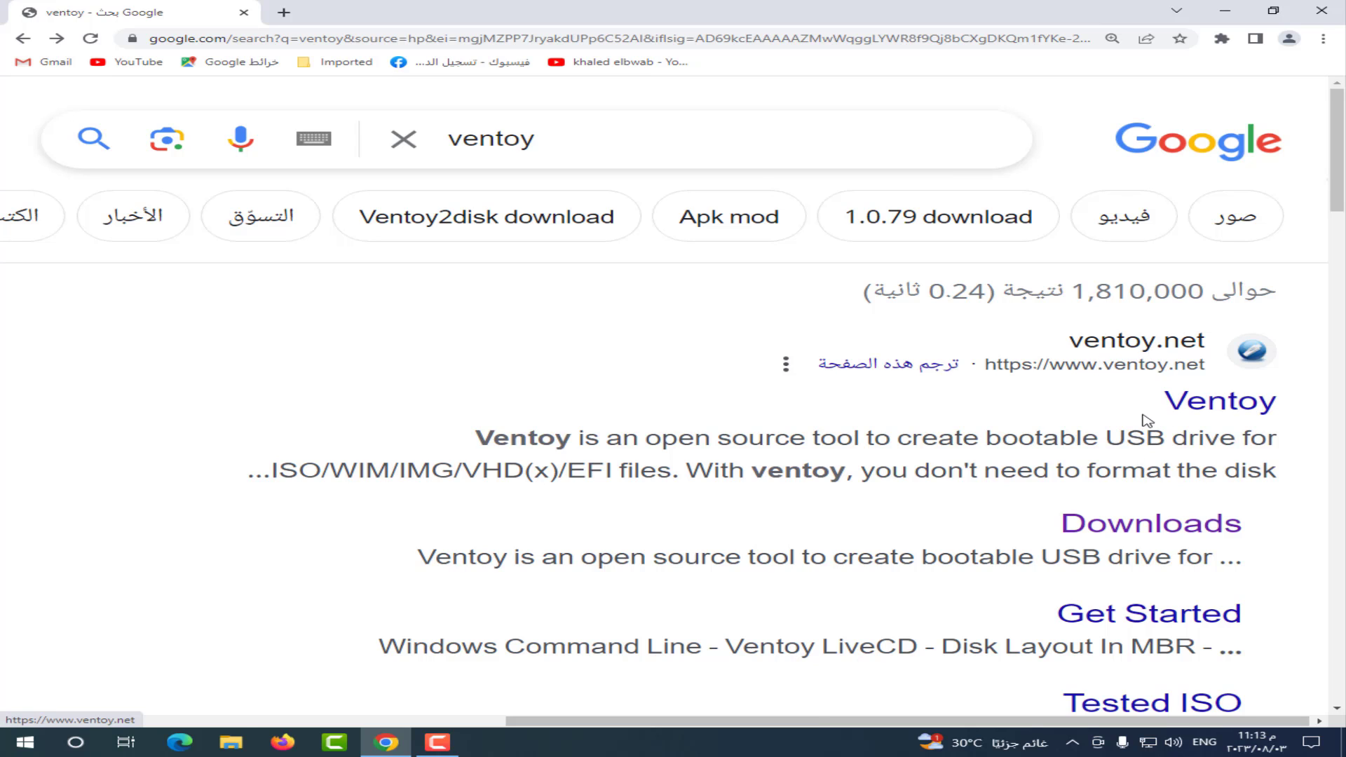
{"action": "left_click", "coordinate": [1150, 531]}
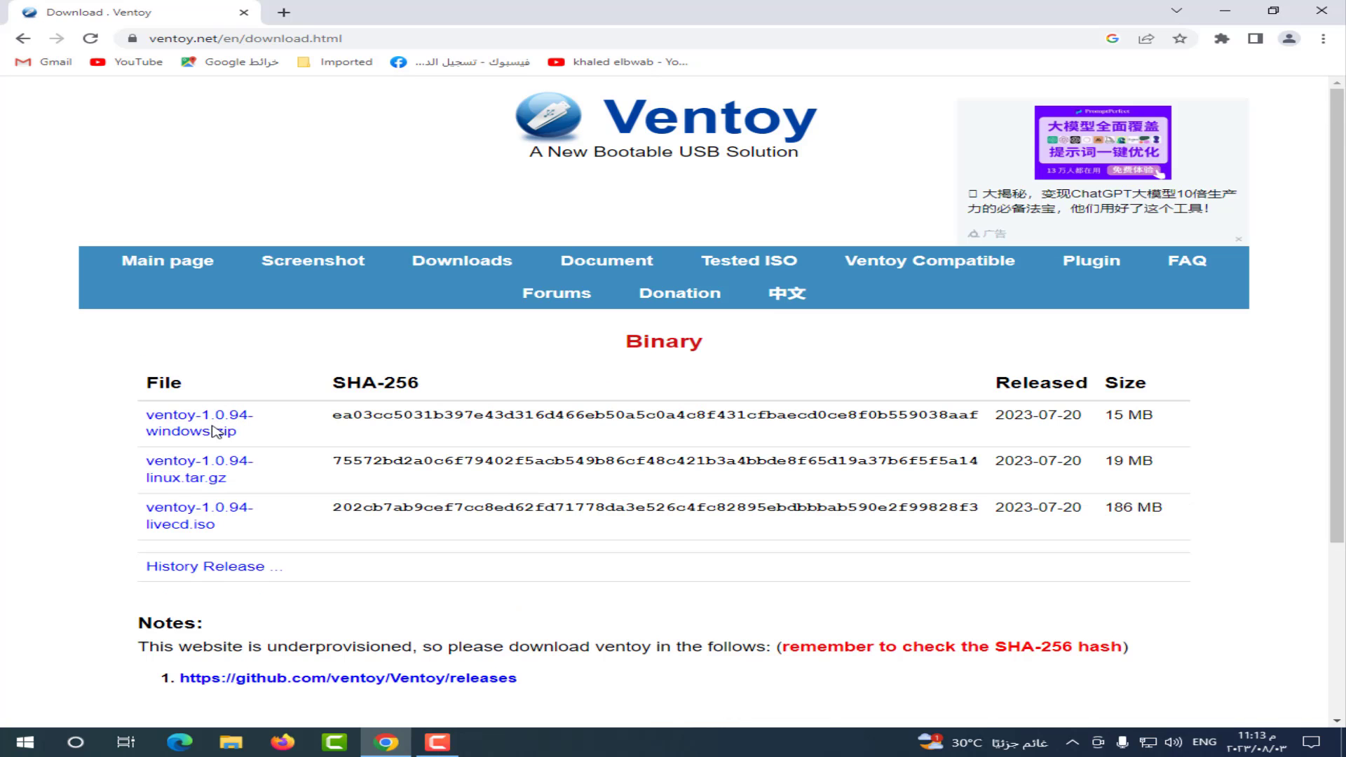
{"action": "left_click", "coordinate": [214, 430]}
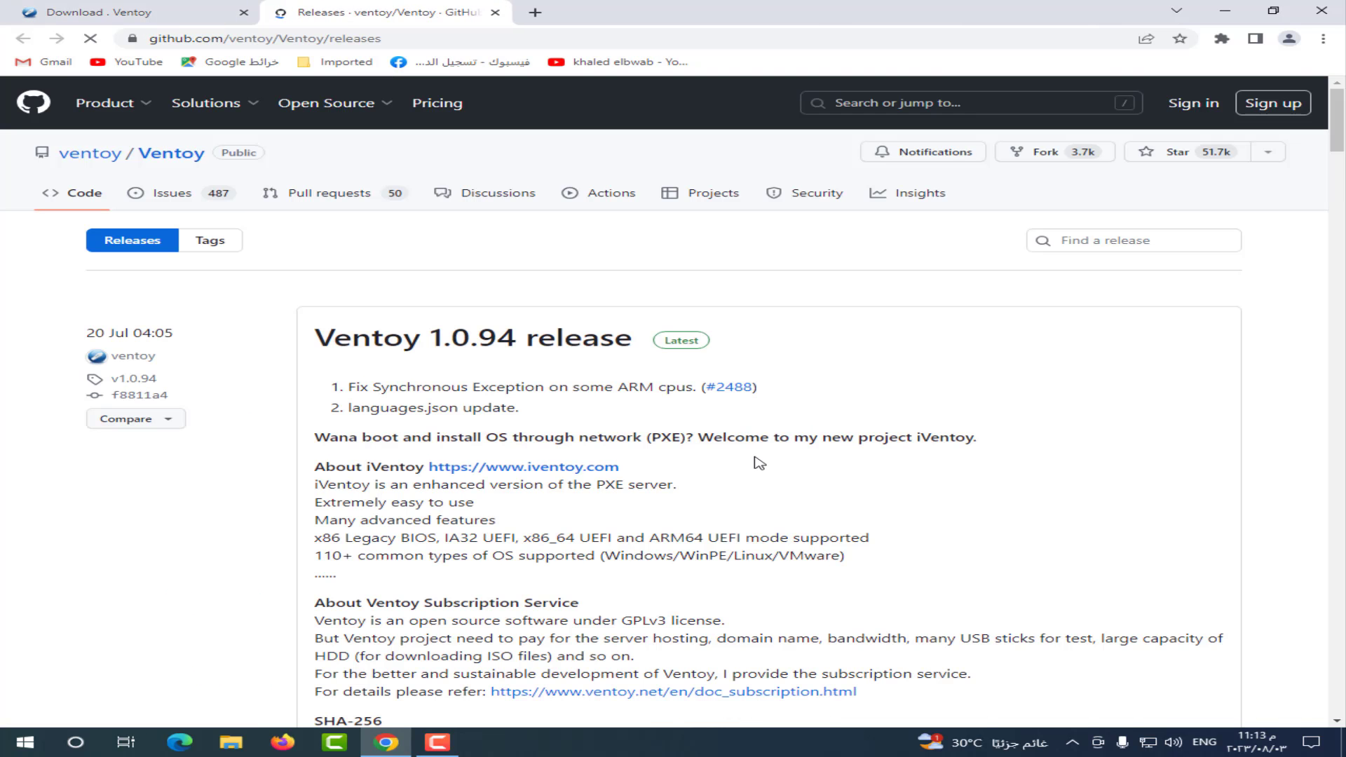
{"action": "scroll", "coordinate": [759, 462], "scroll_direction": "down", "scroll_amount": 4}
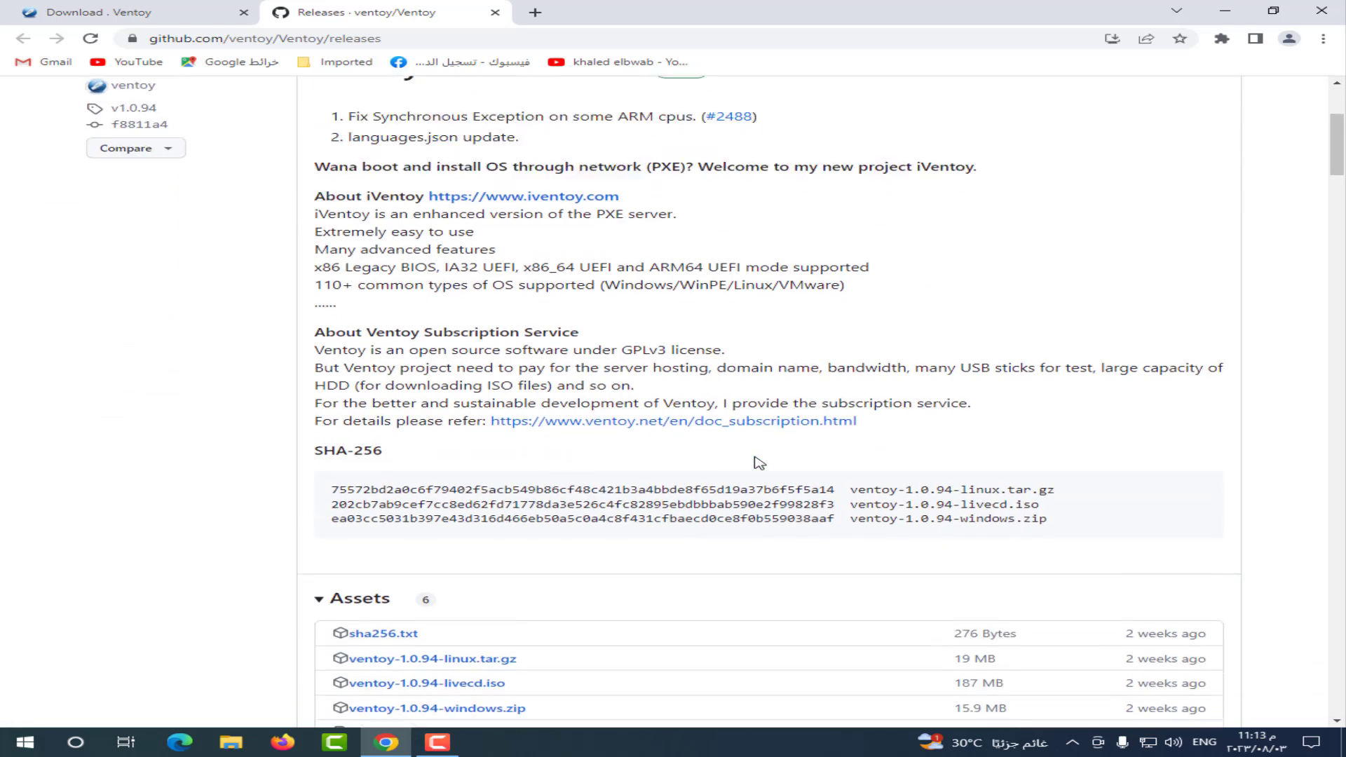
{"action": "scroll", "coordinate": [760, 462], "scroll_direction": "down", "scroll_amount": 1}
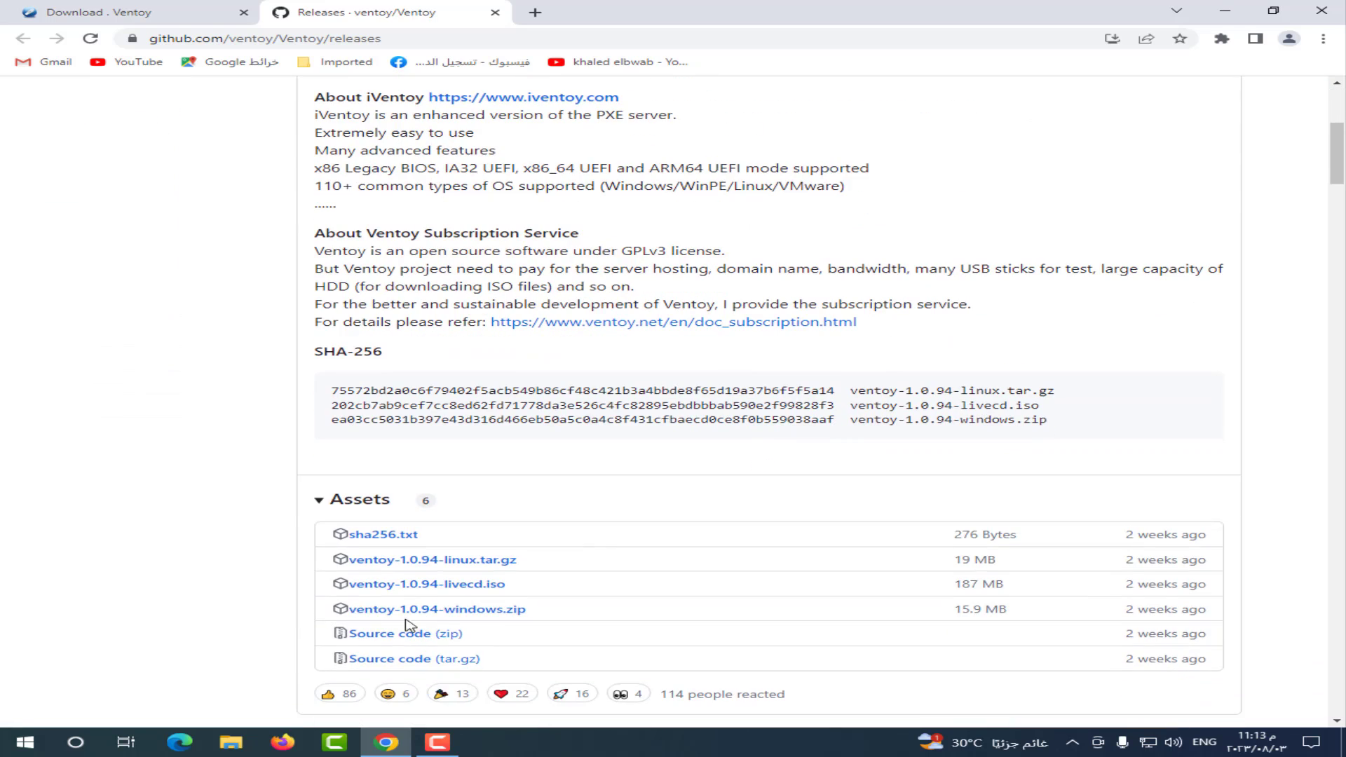
- Start the download of ventoy-1.0.94-windows.zip, cancel it without adding a site exclusion, and close the browser
{"action": "left_click", "coordinate": [486, 609]}
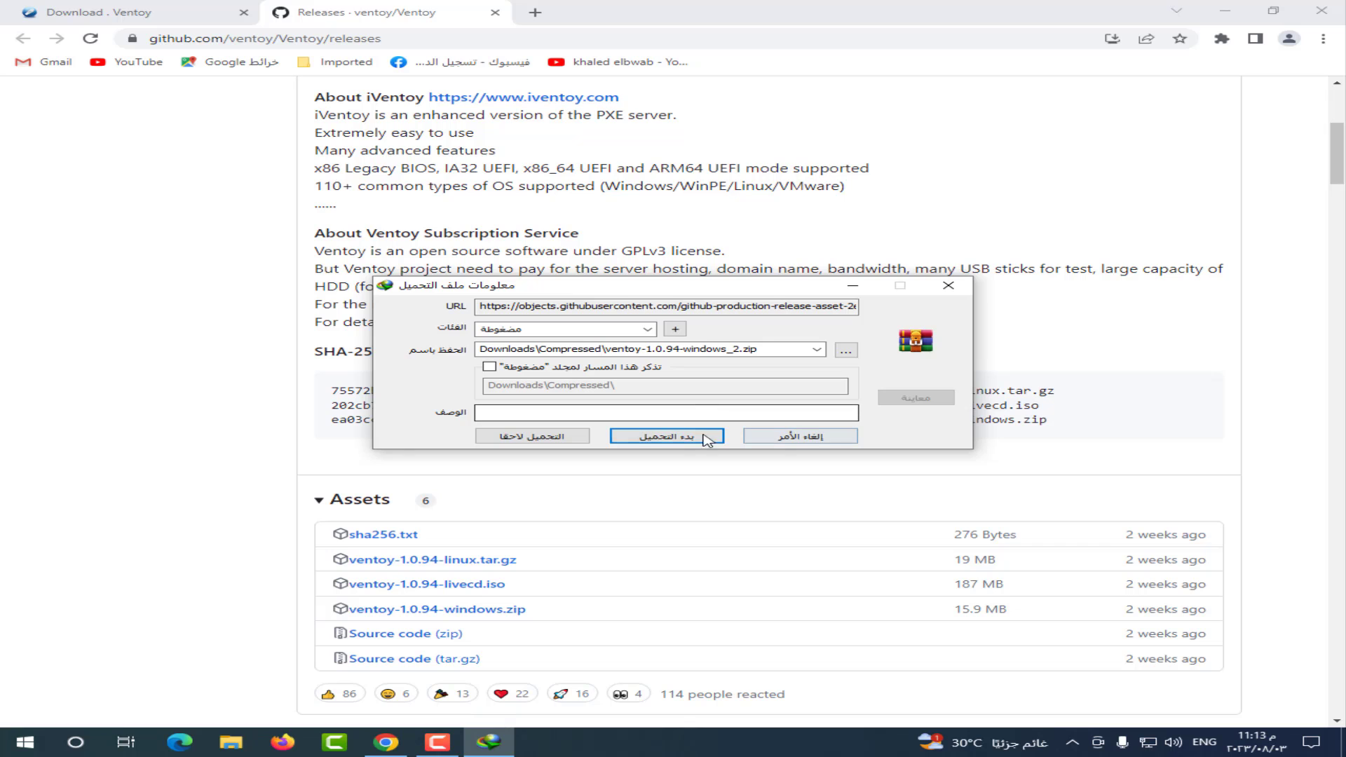
{"action": "left_click", "coordinate": [820, 437]}
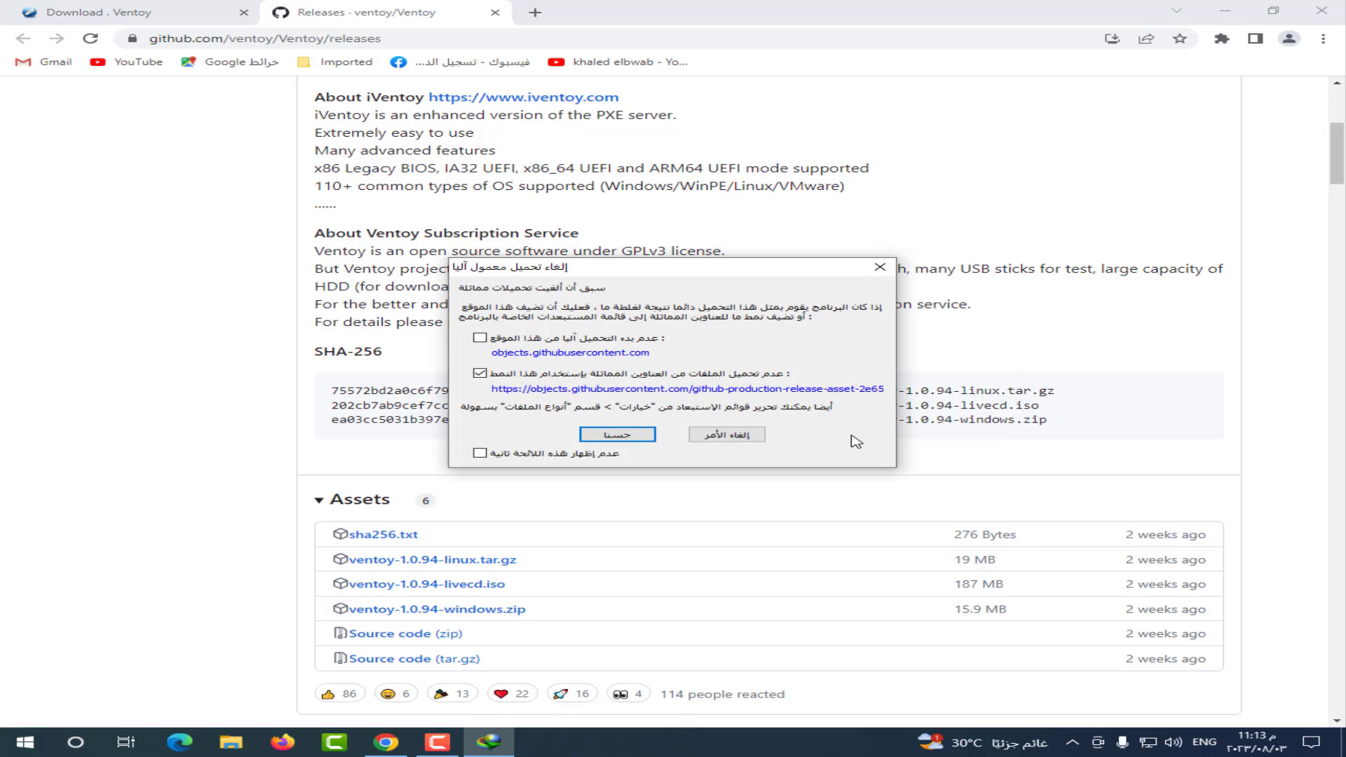
{"action": "left_click", "coordinate": [756, 434]}
{"action": "left_click", "coordinate": [1322, 10]}
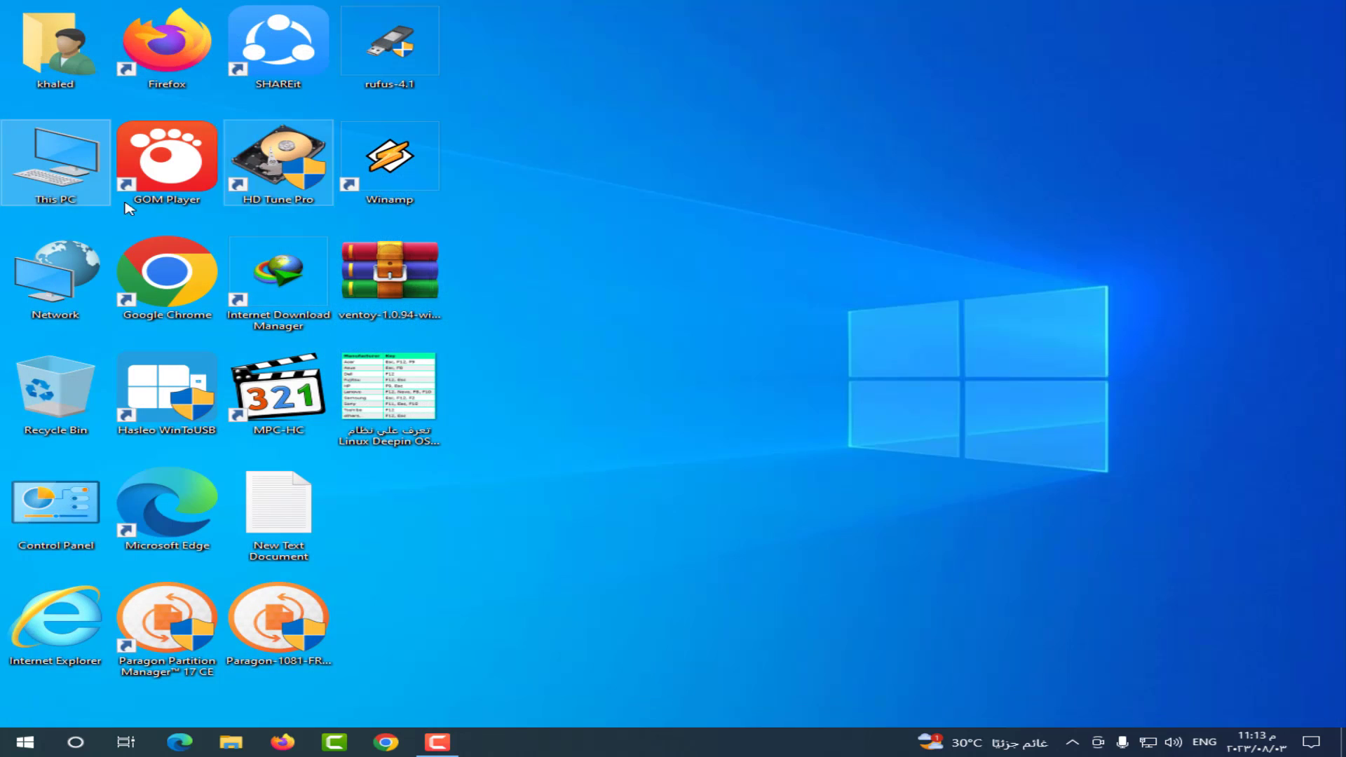
- Try to quick format USB Drive (G:) with the default FAT file system, and close This PC
{"action": "double_click", "coordinate": [66, 195]}
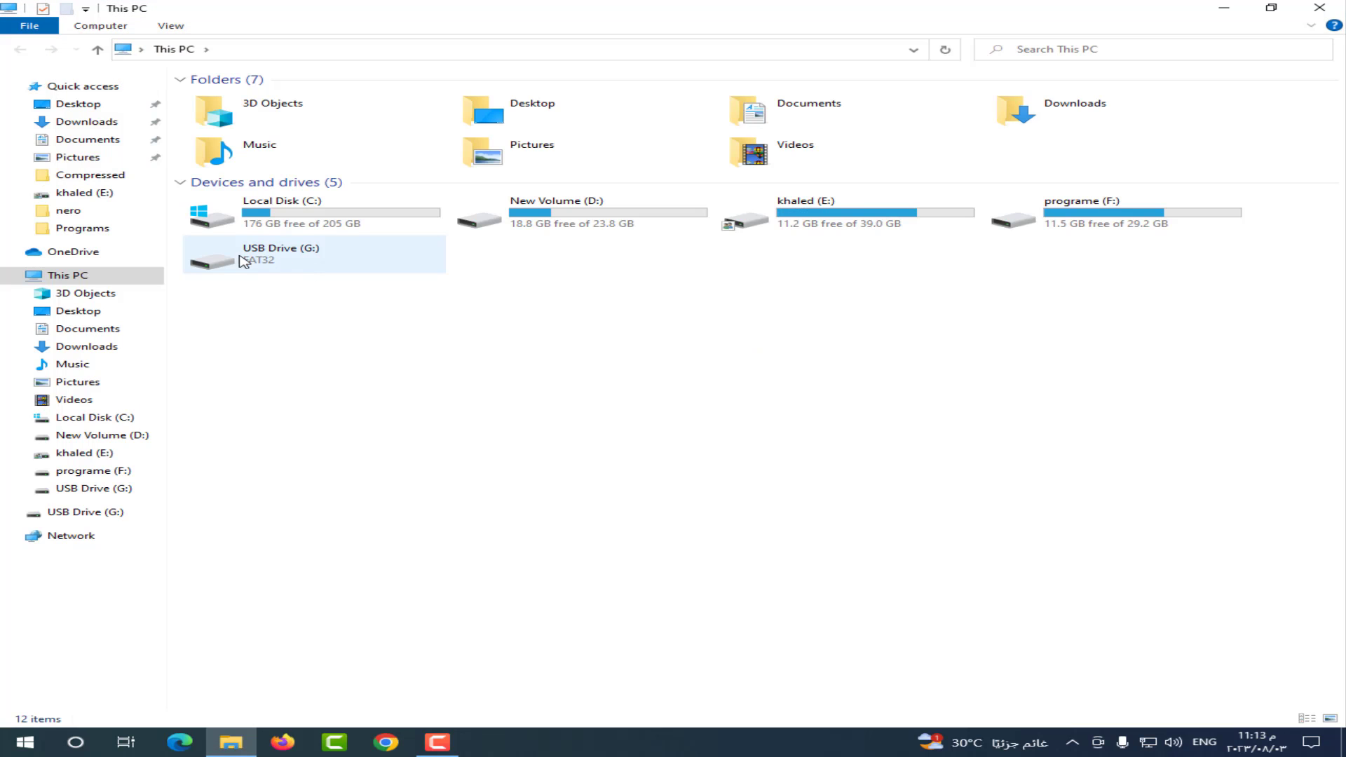
{"action": "right_click", "coordinate": [264, 257]}
{"action": "left_click", "coordinate": [312, 455]}
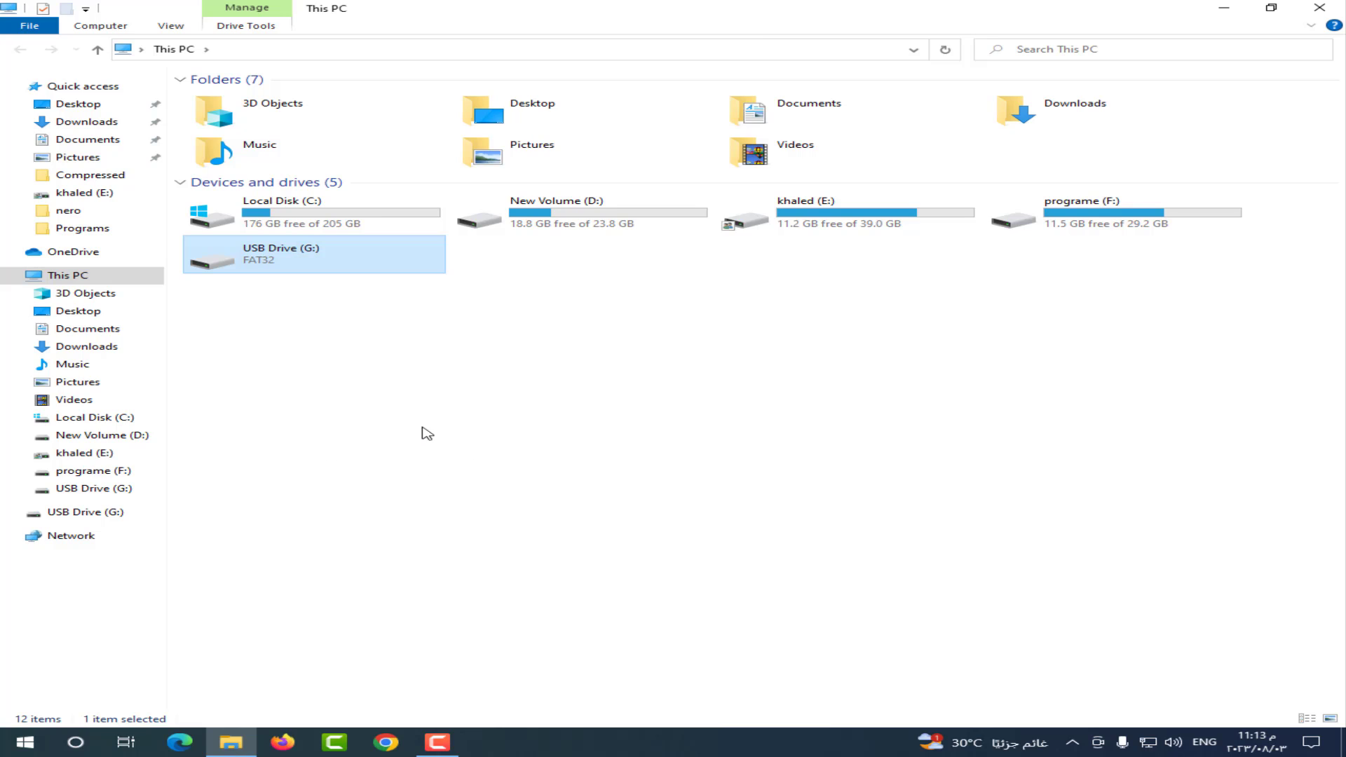
{"action": "left_click", "coordinate": [239, 457]}
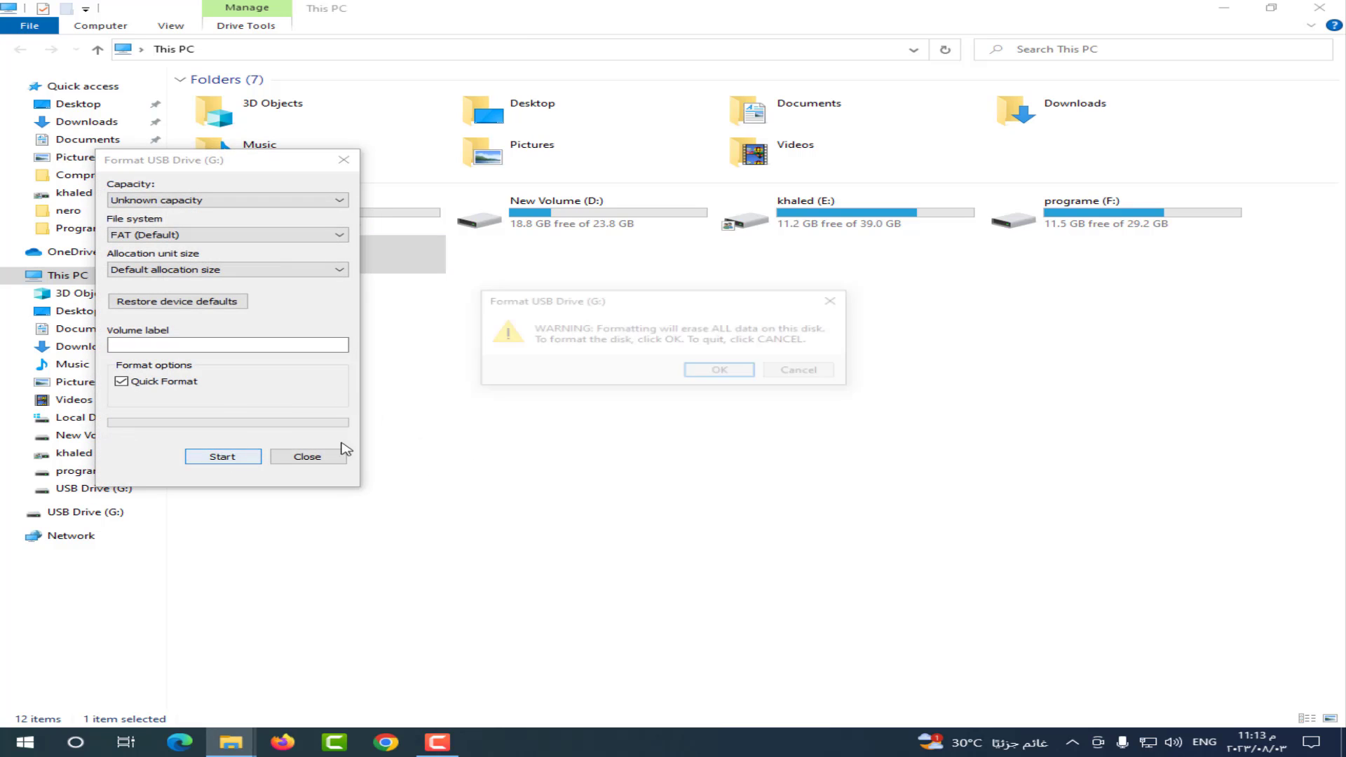
{"action": "left_click", "coordinate": [704, 373]}
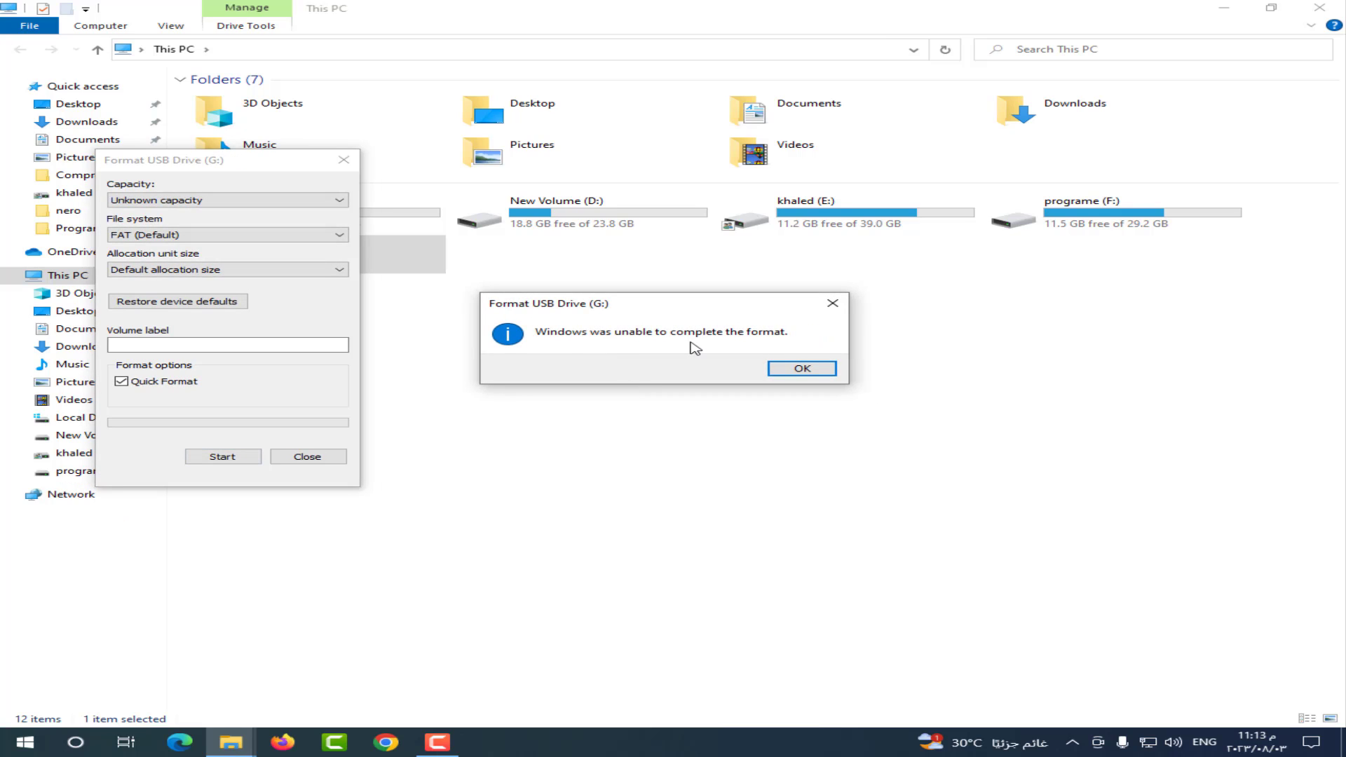
{"action": "left_click", "coordinate": [804, 369]}
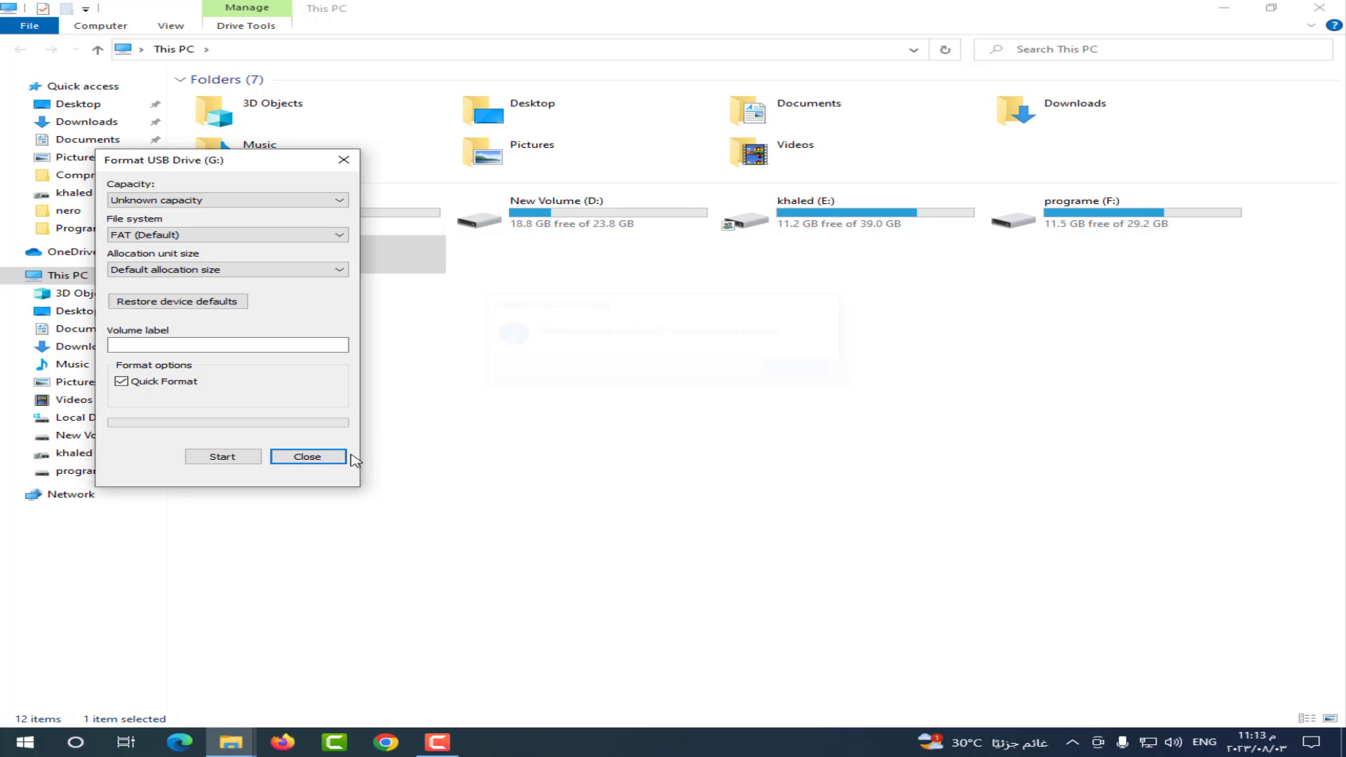
{"action": "left_click", "coordinate": [311, 456]}
{"action": "left_click", "coordinate": [1320, 8]}
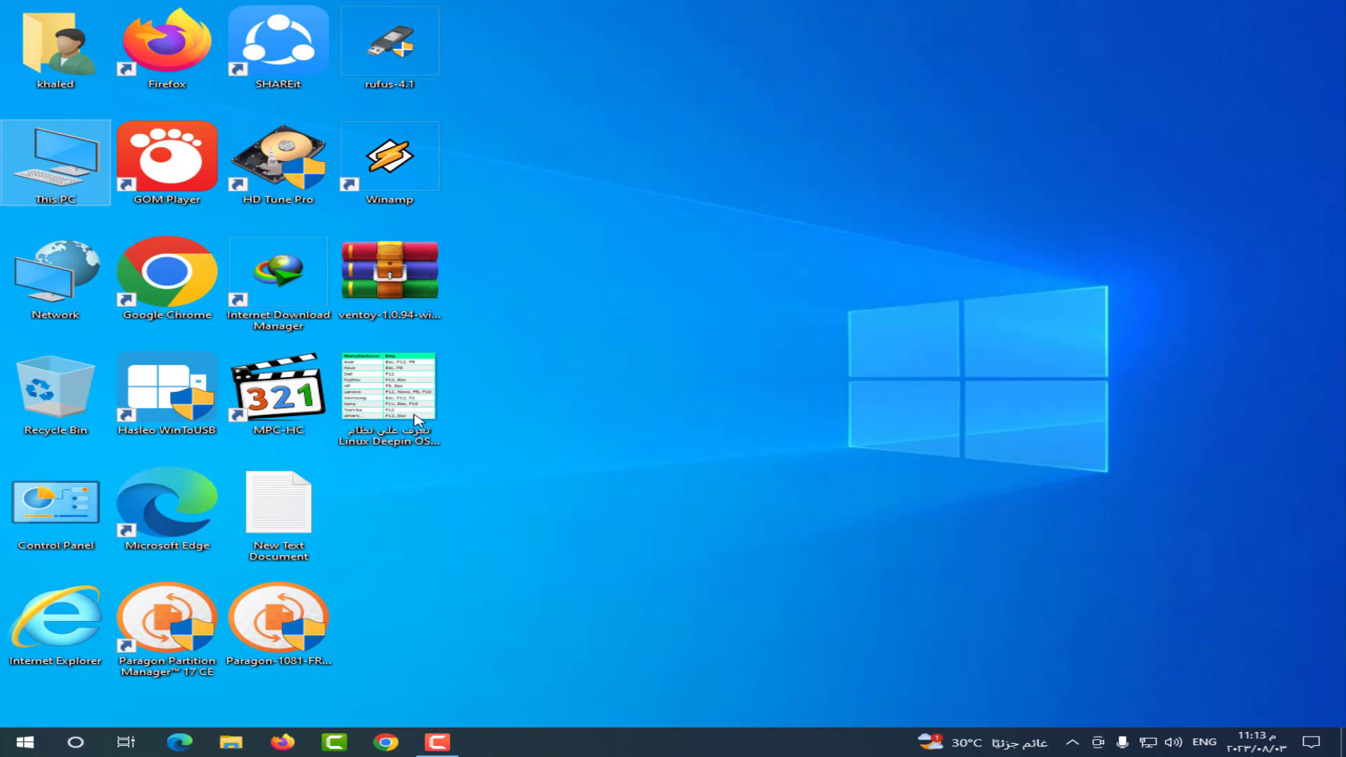
- Extract the Ventoy archive on the desktop into a ventoy-1.0.94-windows folder and place that folder beside the archive
{"action": "right_click", "coordinate": [393, 286]}
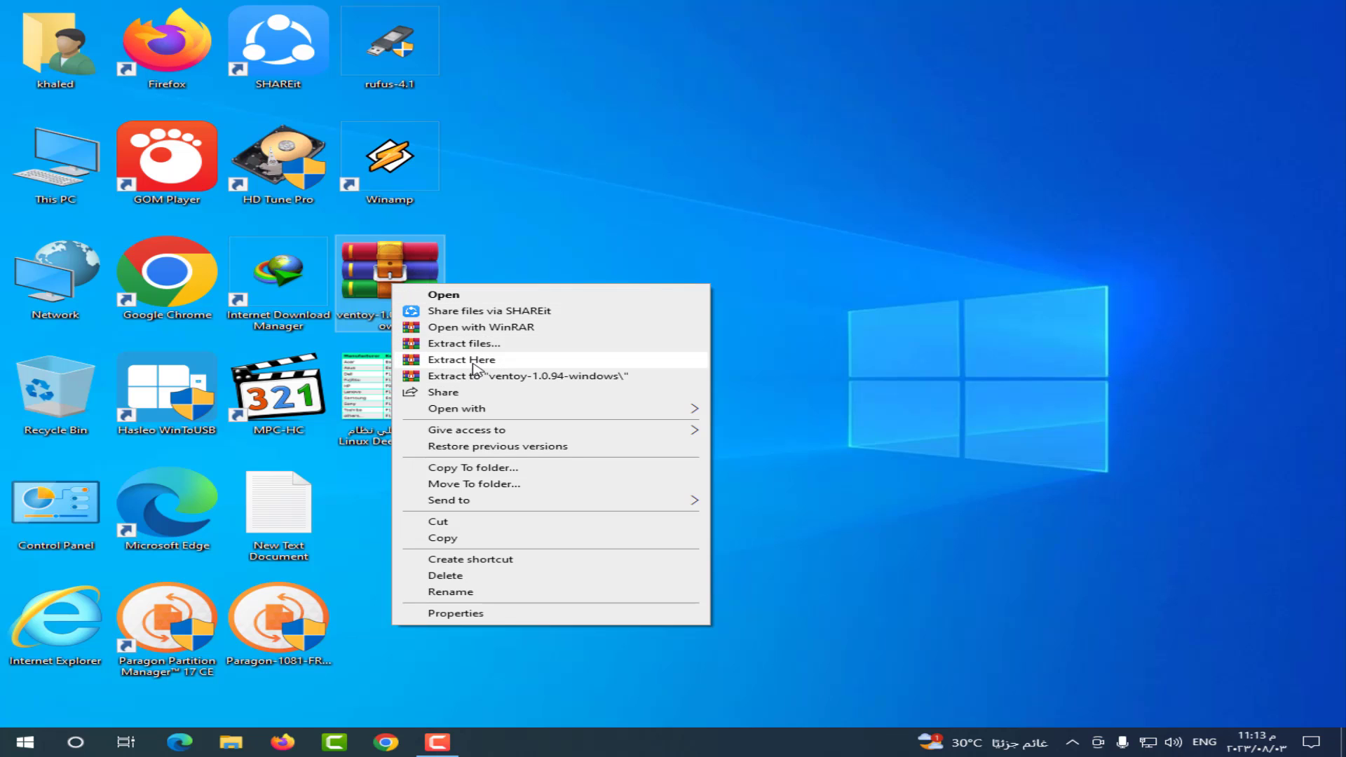
{"action": "left_click", "coordinate": [509, 381]}
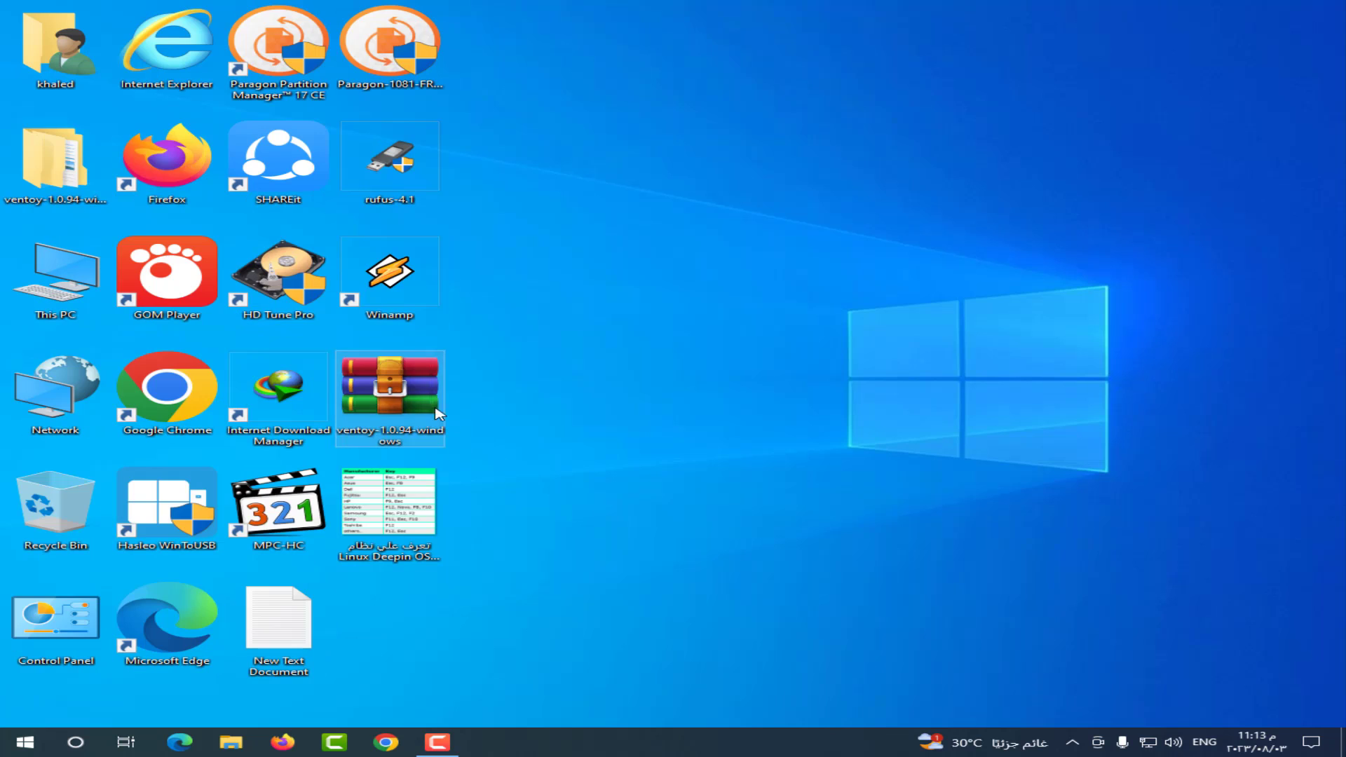
{"action": "left_click_drag", "start_coordinate": [56, 186], "coordinate": [498, 372]}
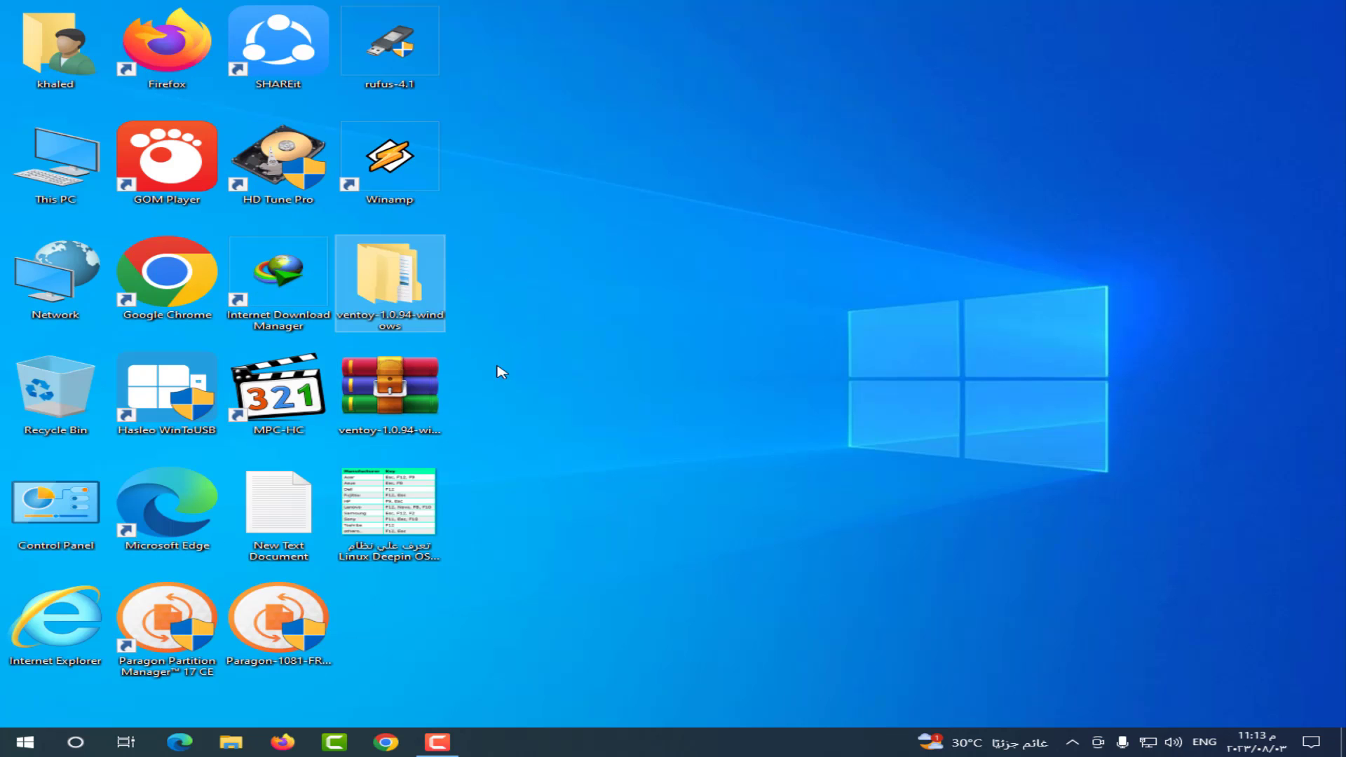
- Launch Ventoy2Disk from the extracted ventoy-1.0.94 folder, showing its files as large icons, and close the folder window
{"action": "key", "text": "Return"}
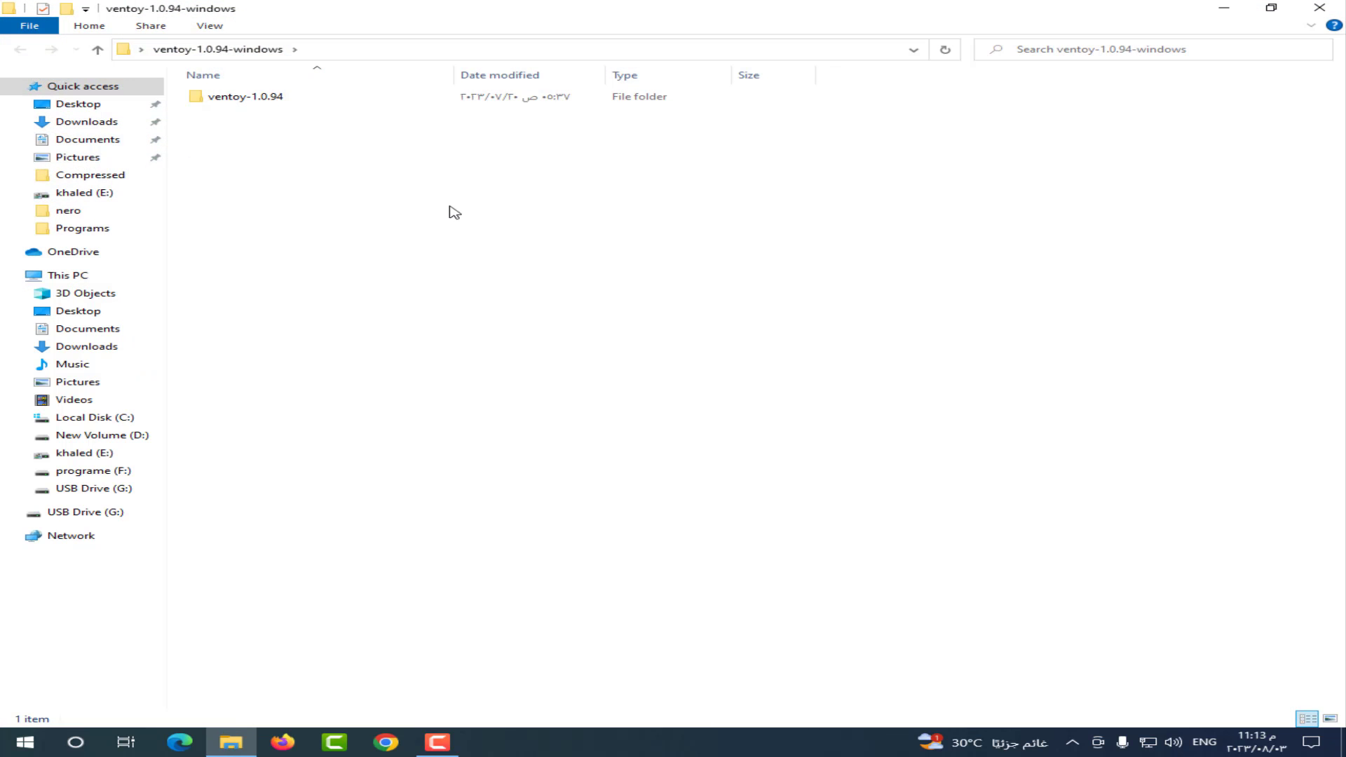
{"action": "double_click", "coordinate": [263, 99]}
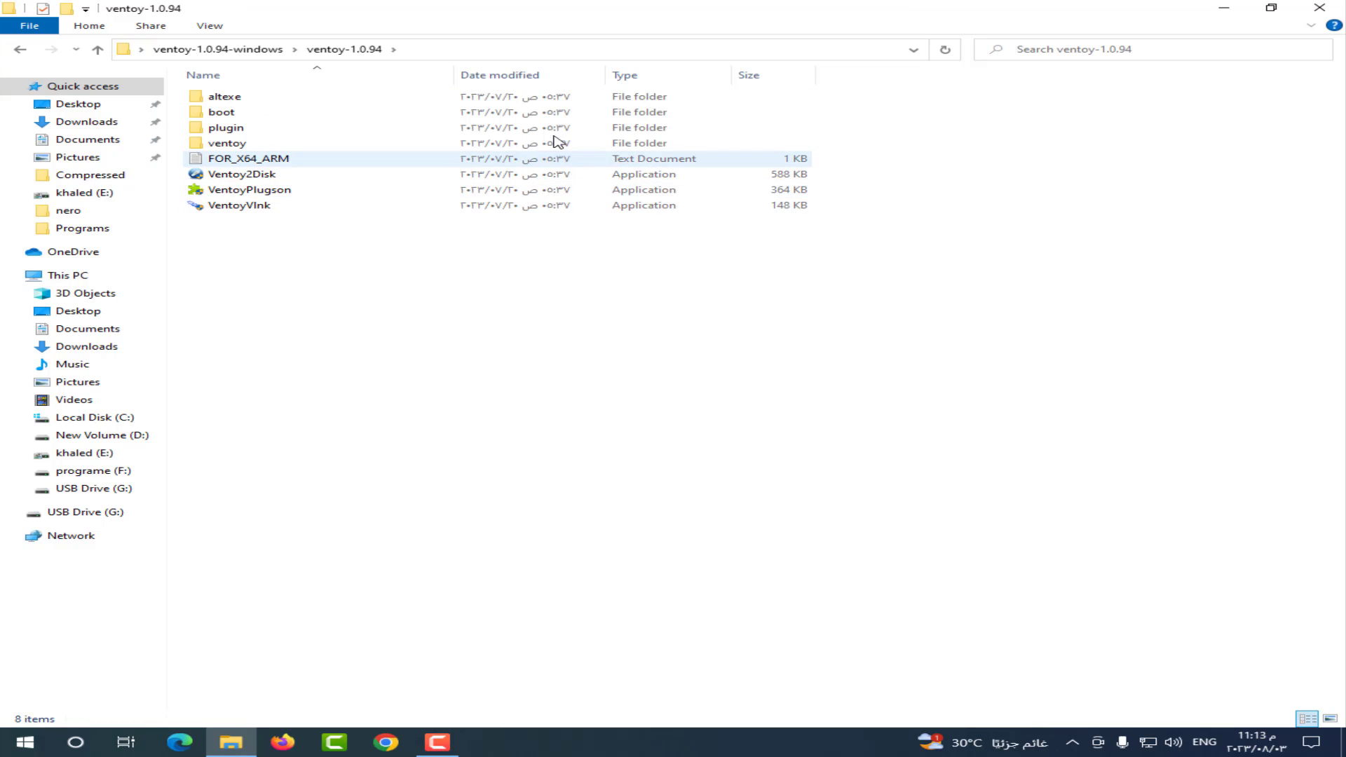
{"action": "left_click", "coordinate": [223, 29]}
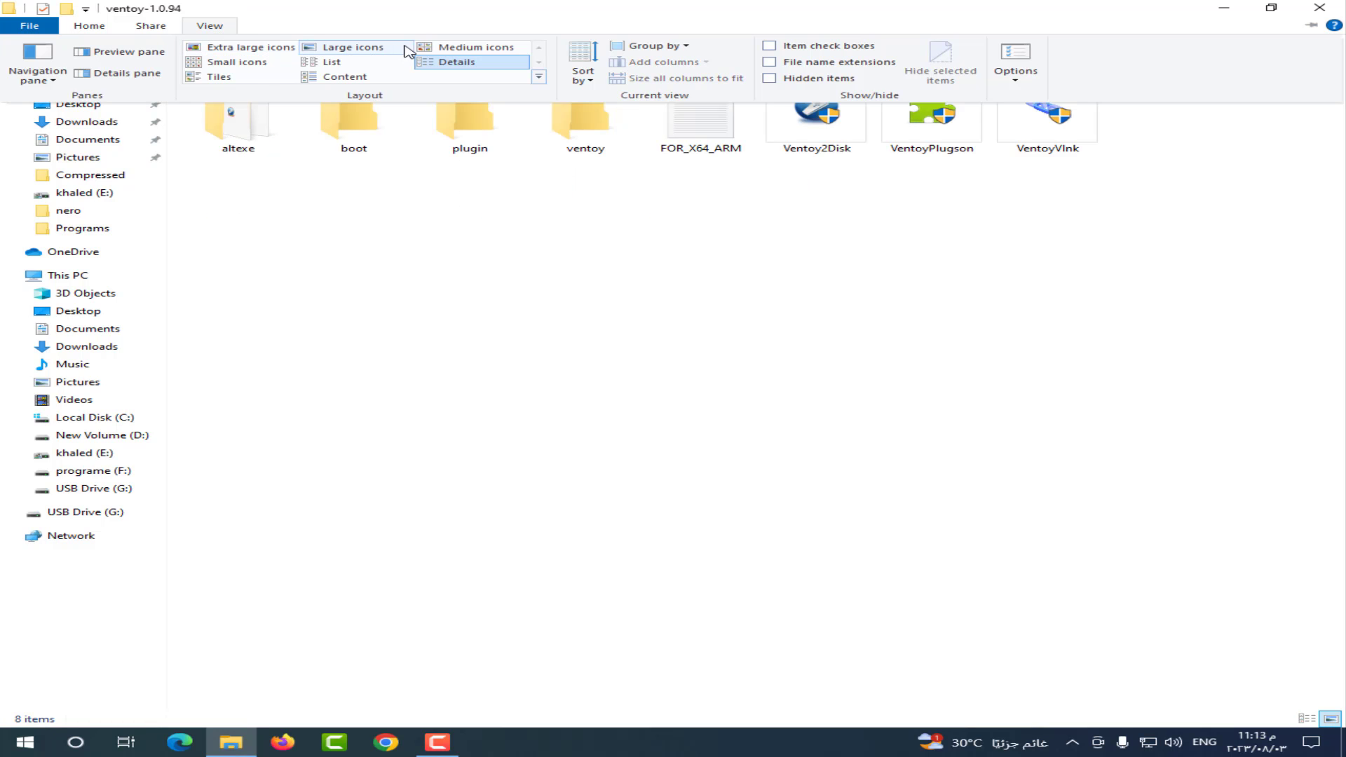
{"action": "left_click", "coordinate": [356, 50]}
{"action": "double_click", "coordinate": [826, 135]}
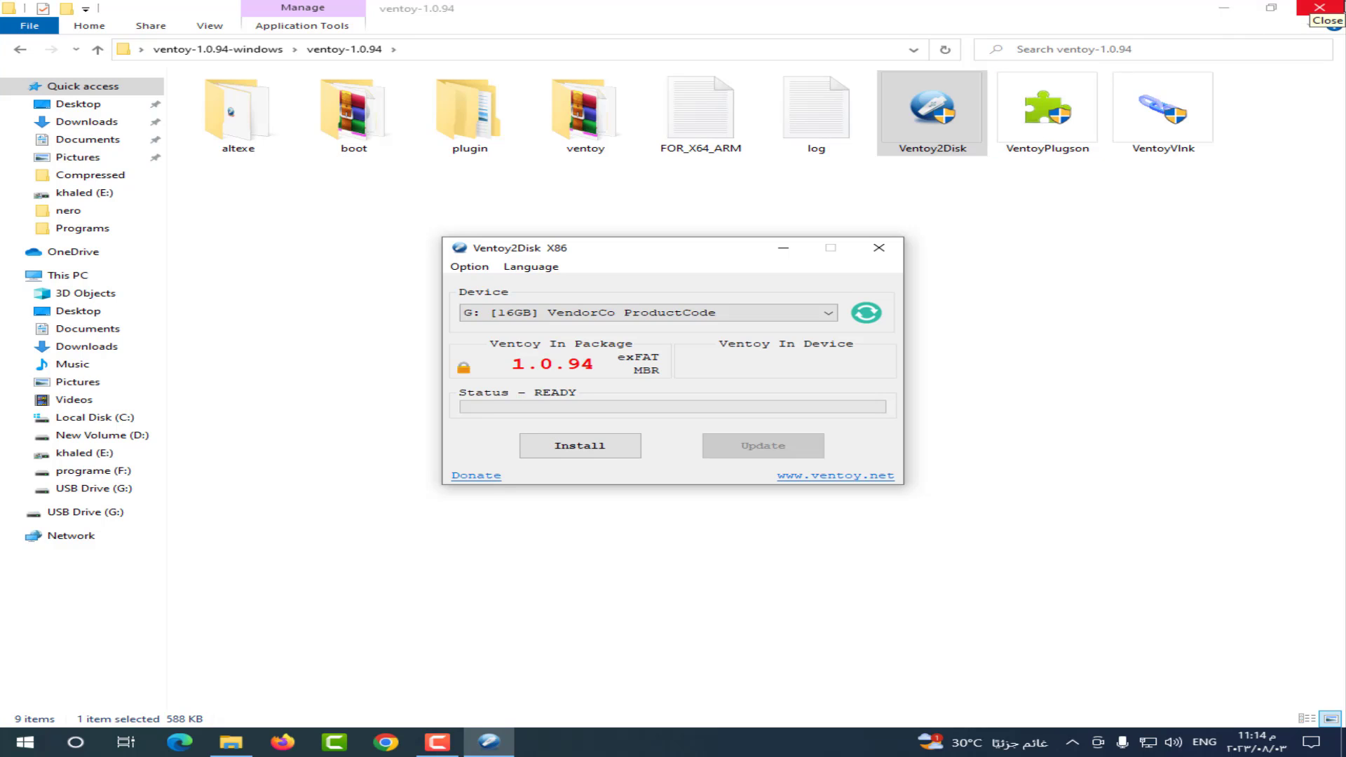
{"action": "left_click", "coordinate": [1320, 7]}
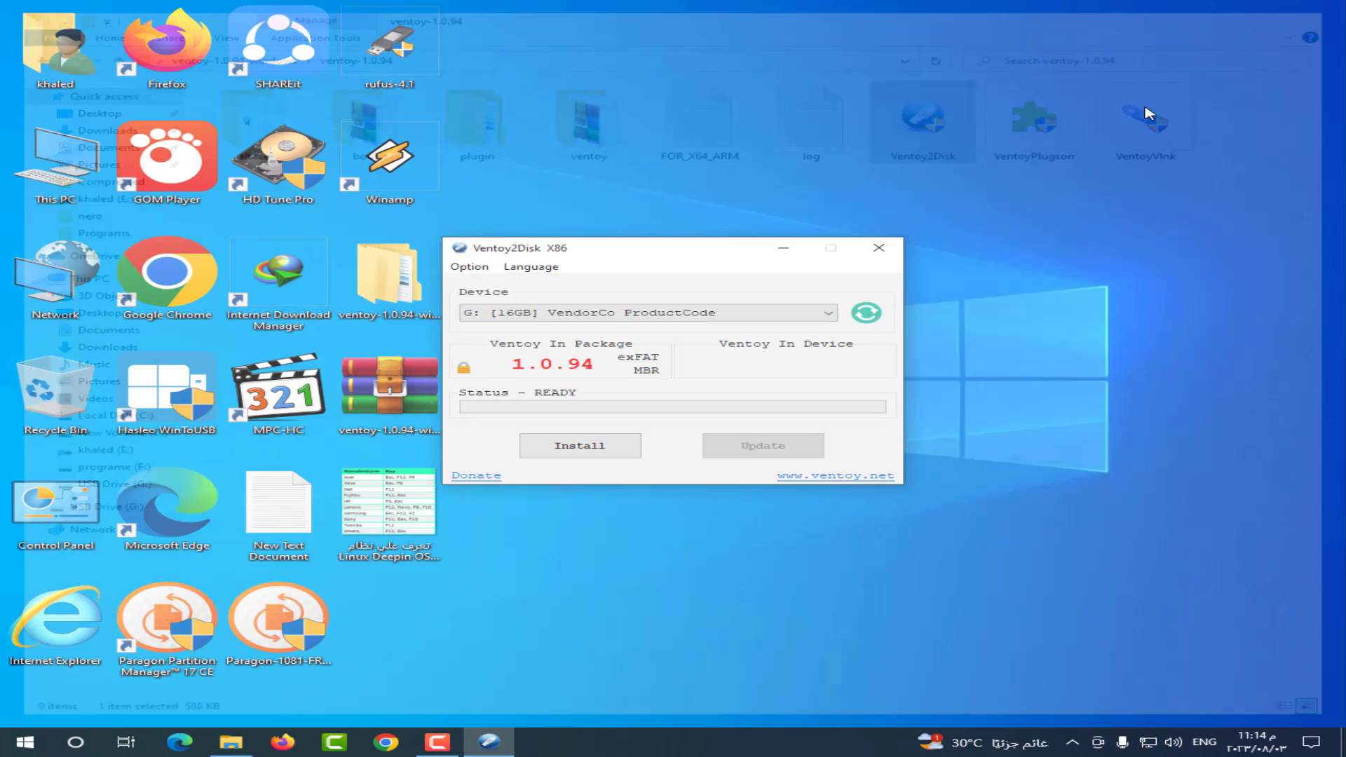
- Clear Ventoy from the 16GB USB device G:, accepting both data-loss confirmations
{"action": "left_click", "coordinate": [470, 267]}
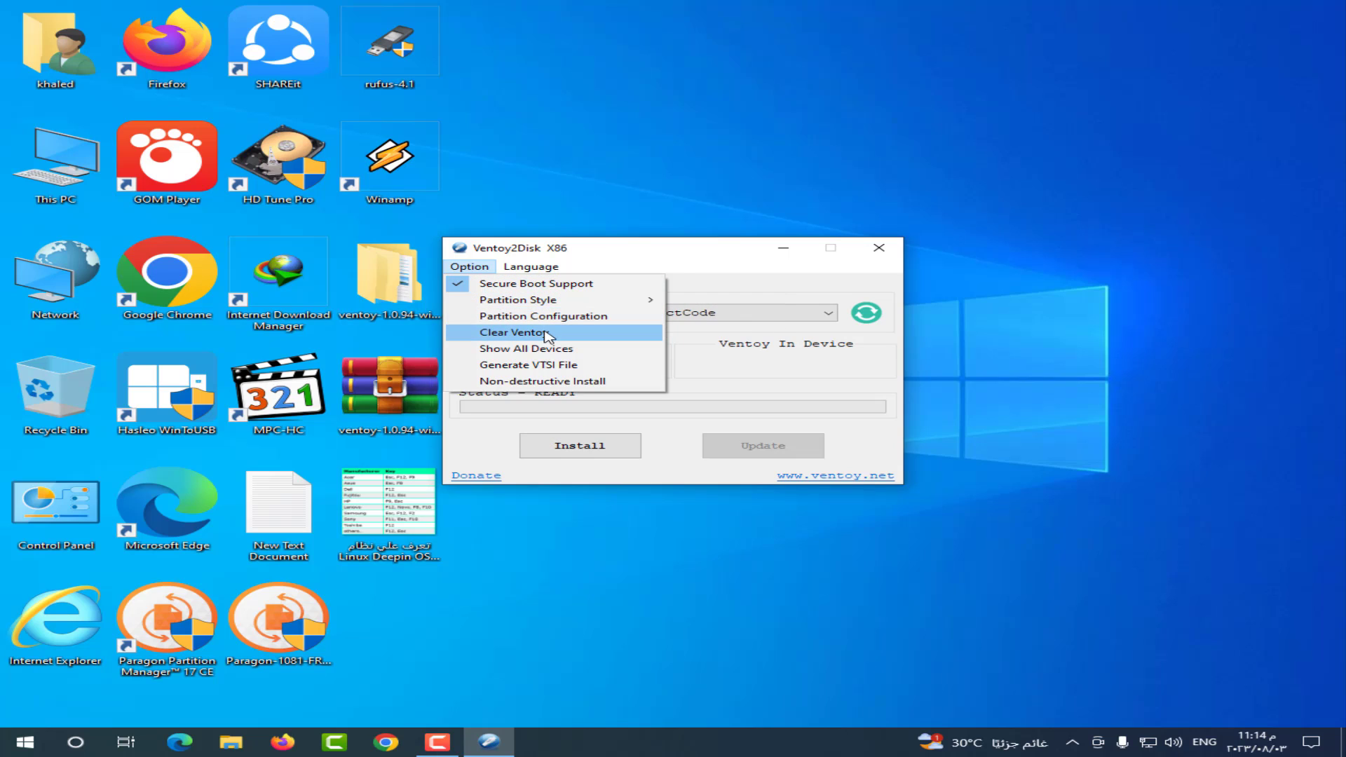
{"action": "left_click", "coordinate": [566, 335]}
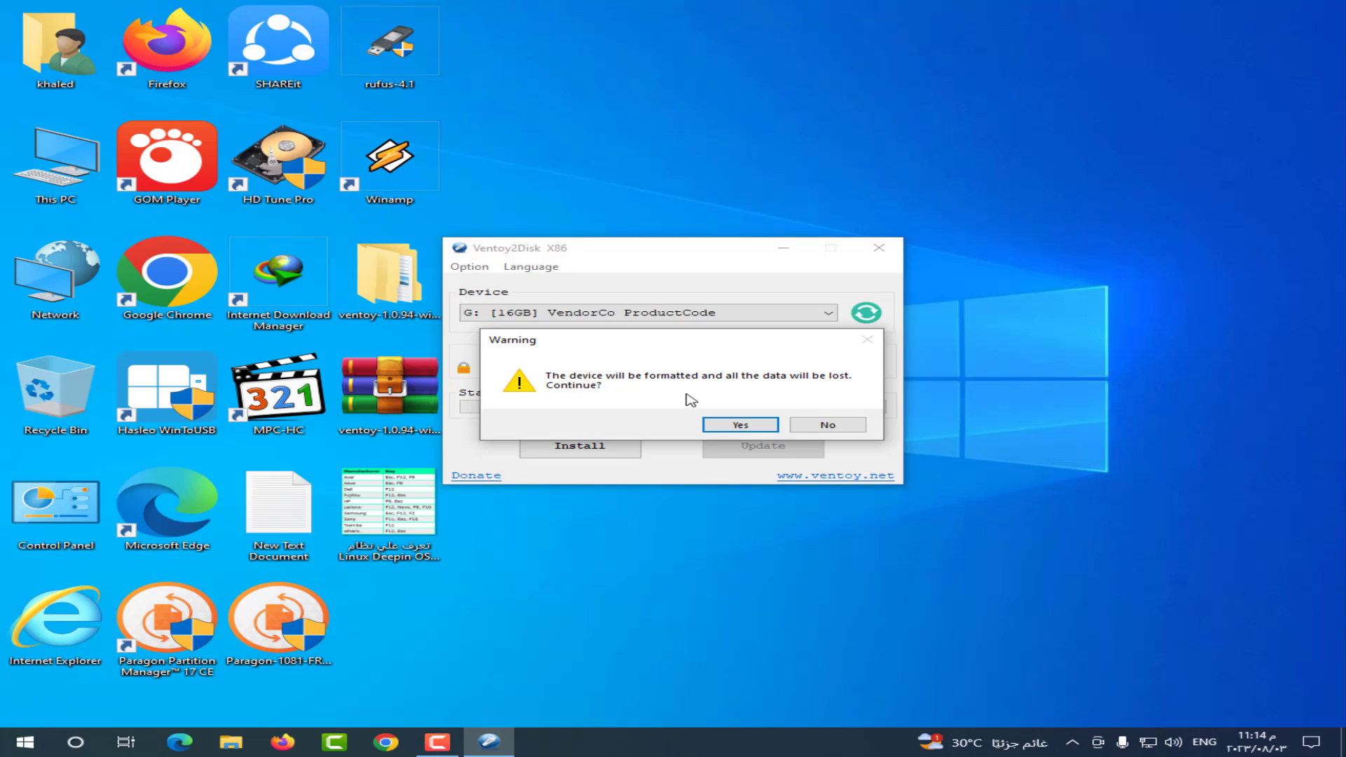
{"action": "left_click", "coordinate": [748, 428]}
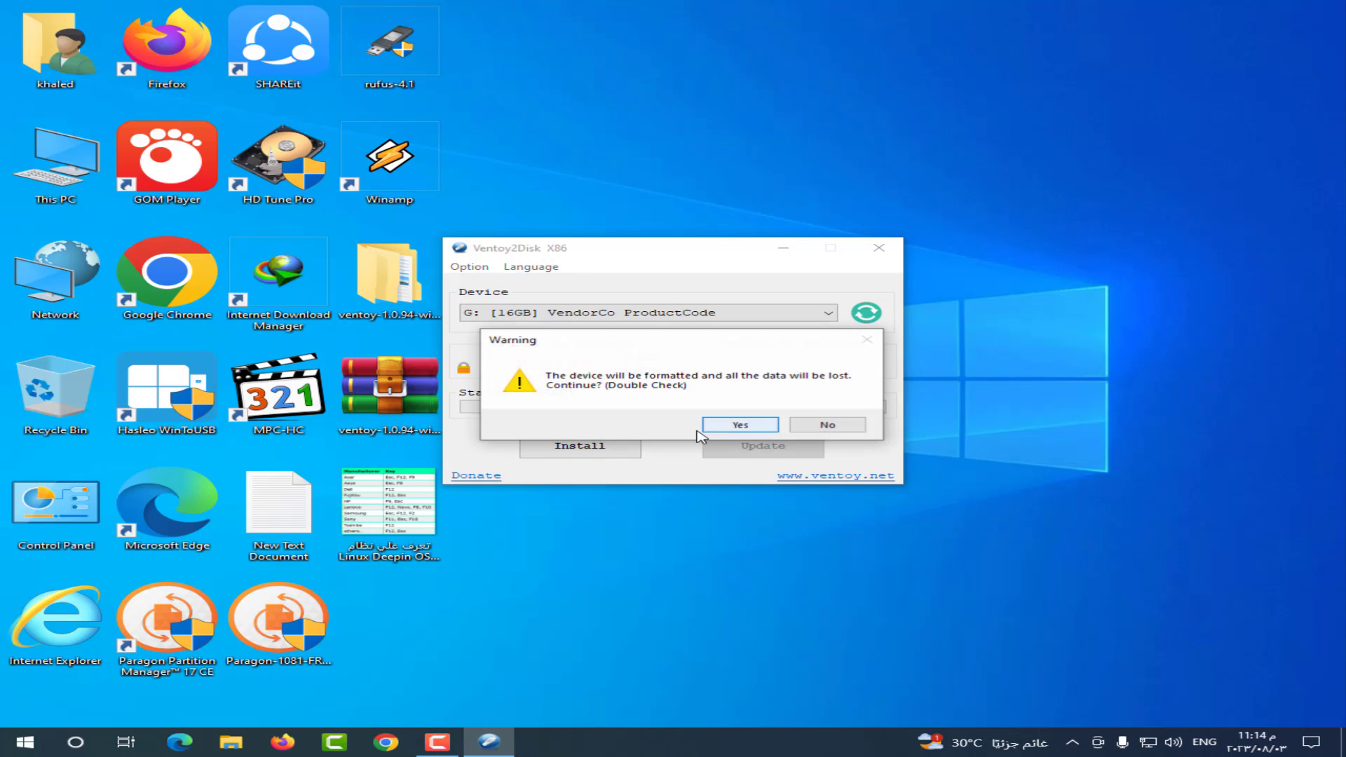
{"action": "left_click", "coordinate": [749, 426]}
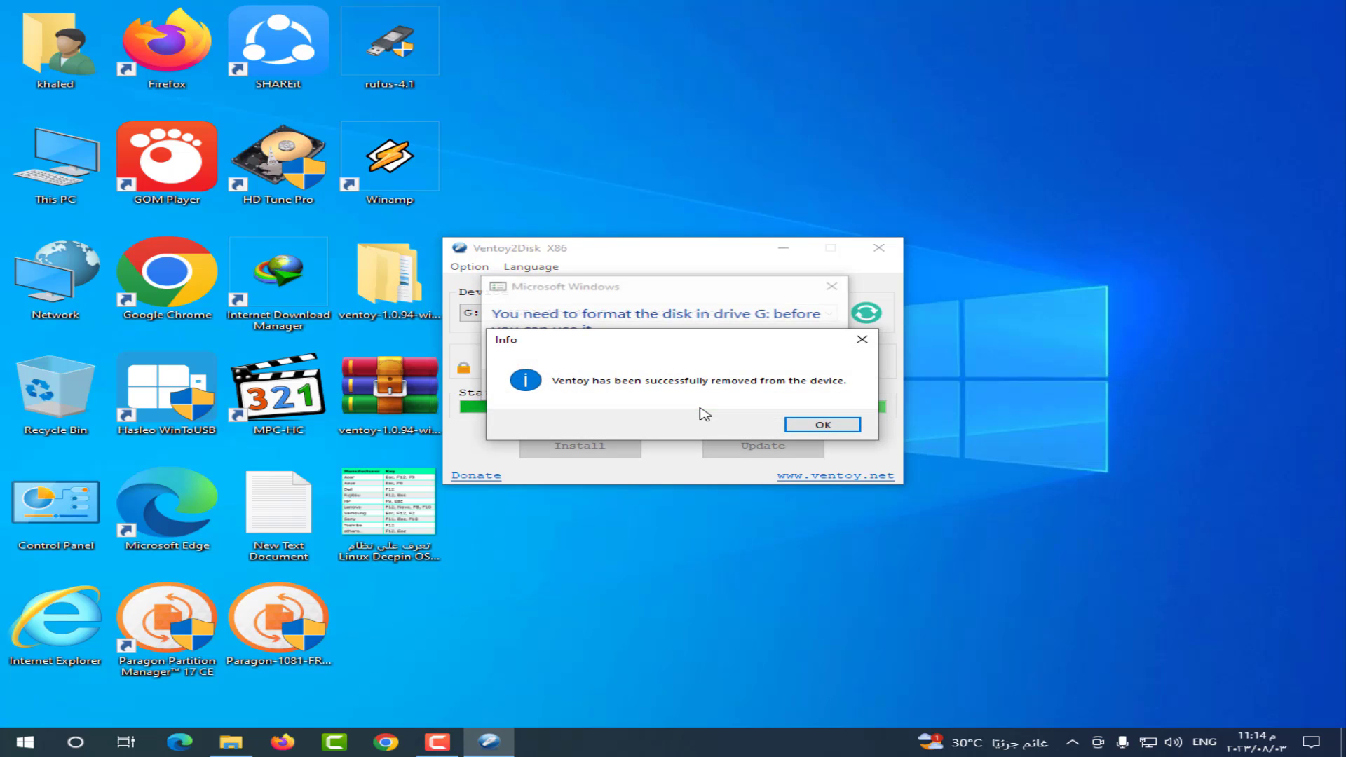
{"action": "left_click", "coordinate": [824, 426]}
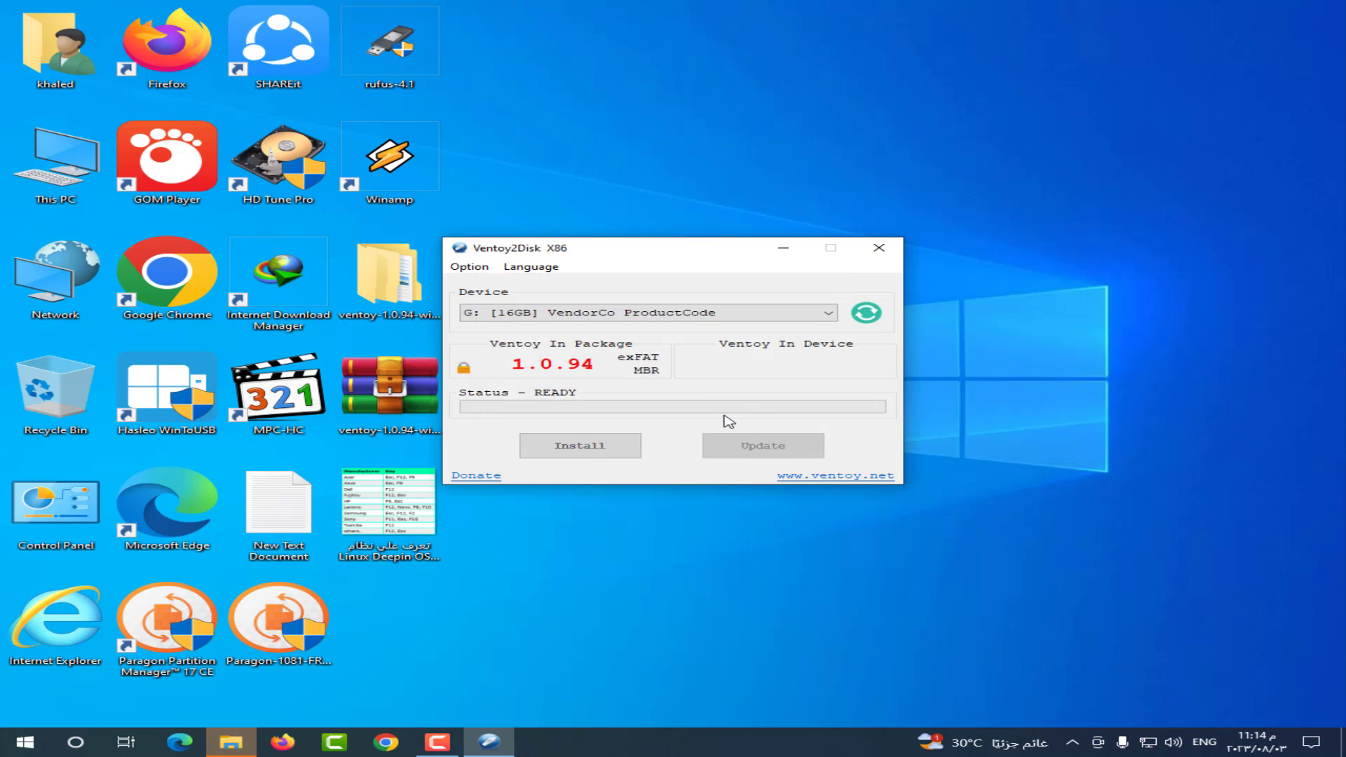
- Quick format USB Drive (G:) as FAT32 with an 8192-byte allocation unit, and check the drive in This PC
{"action": "mouse_move", "coordinate": [247, 748]}
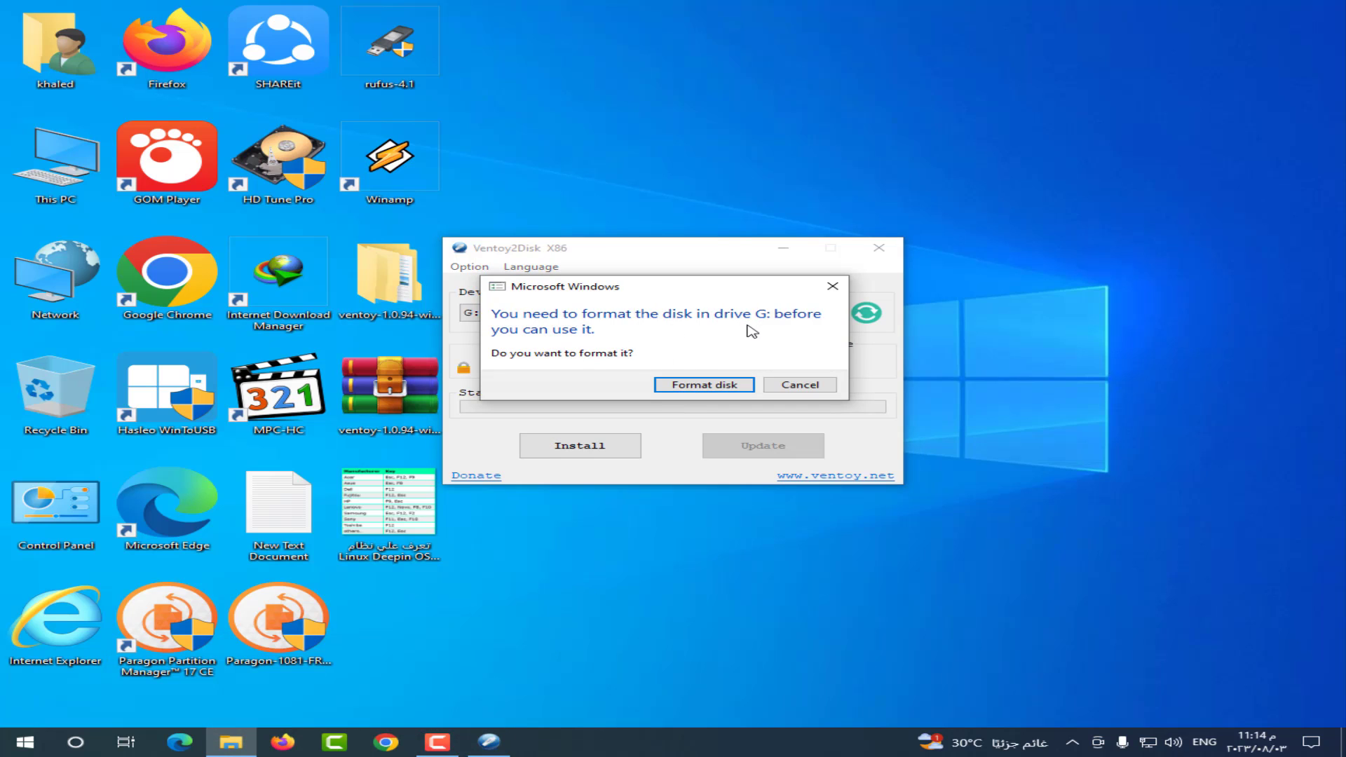
{"action": "left_click", "coordinate": [705, 385]}
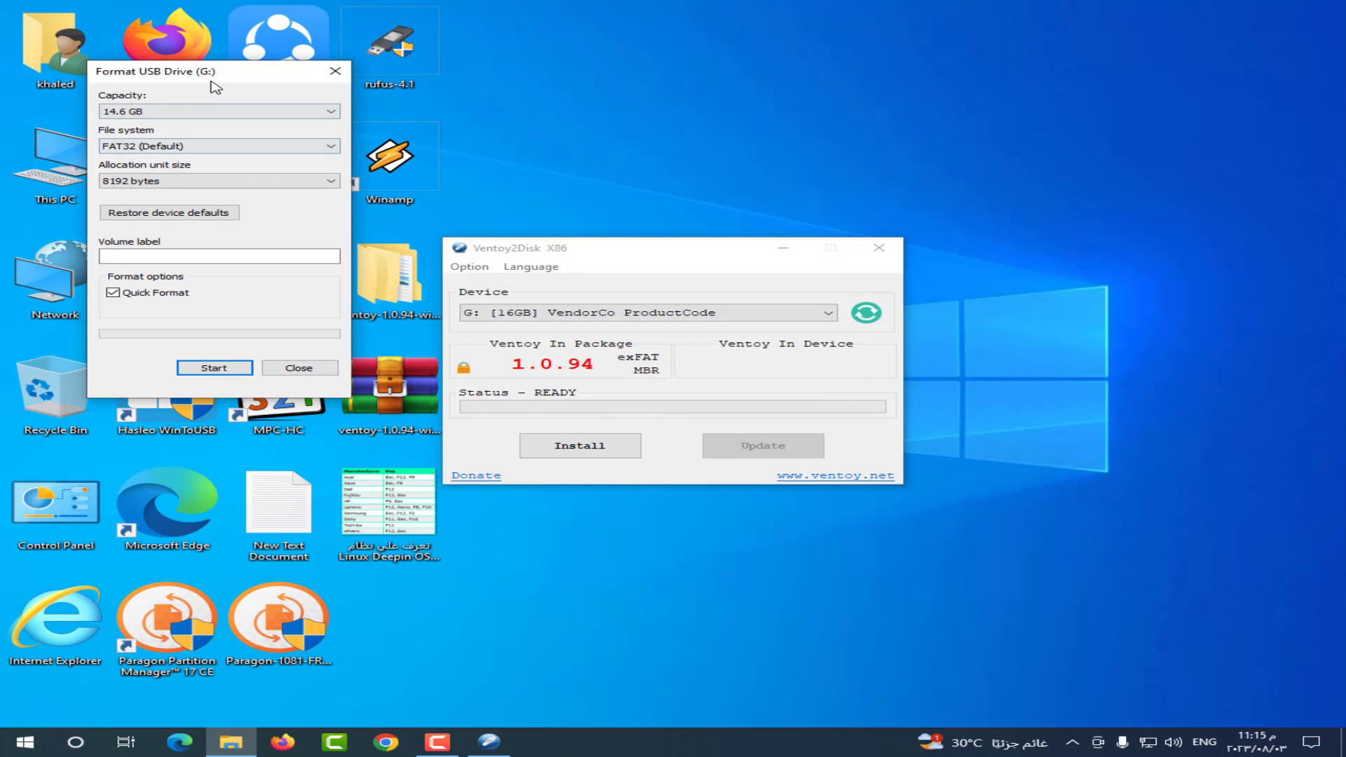
{"action": "left_click_drag", "start_coordinate": [212, 85], "coordinate": [464, 198]}
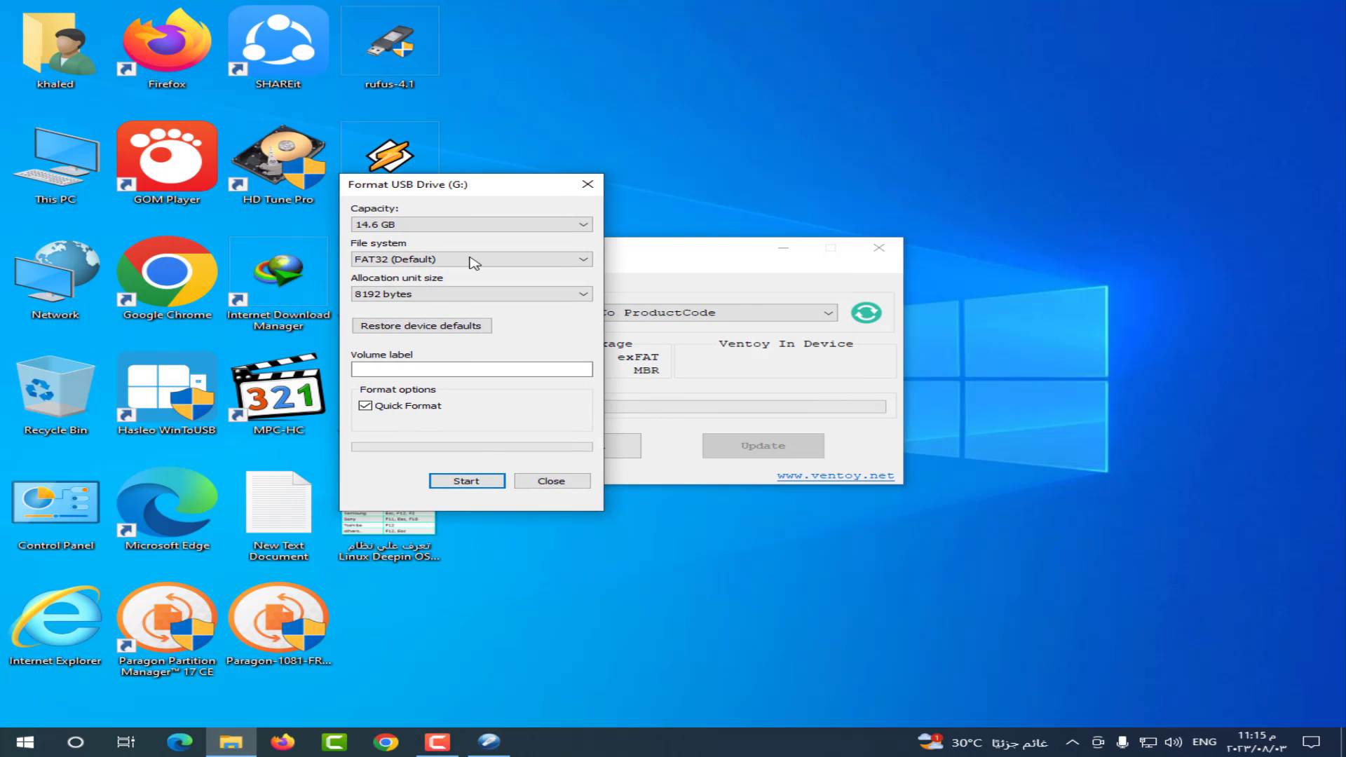
{"action": "left_click", "coordinate": [467, 481]}
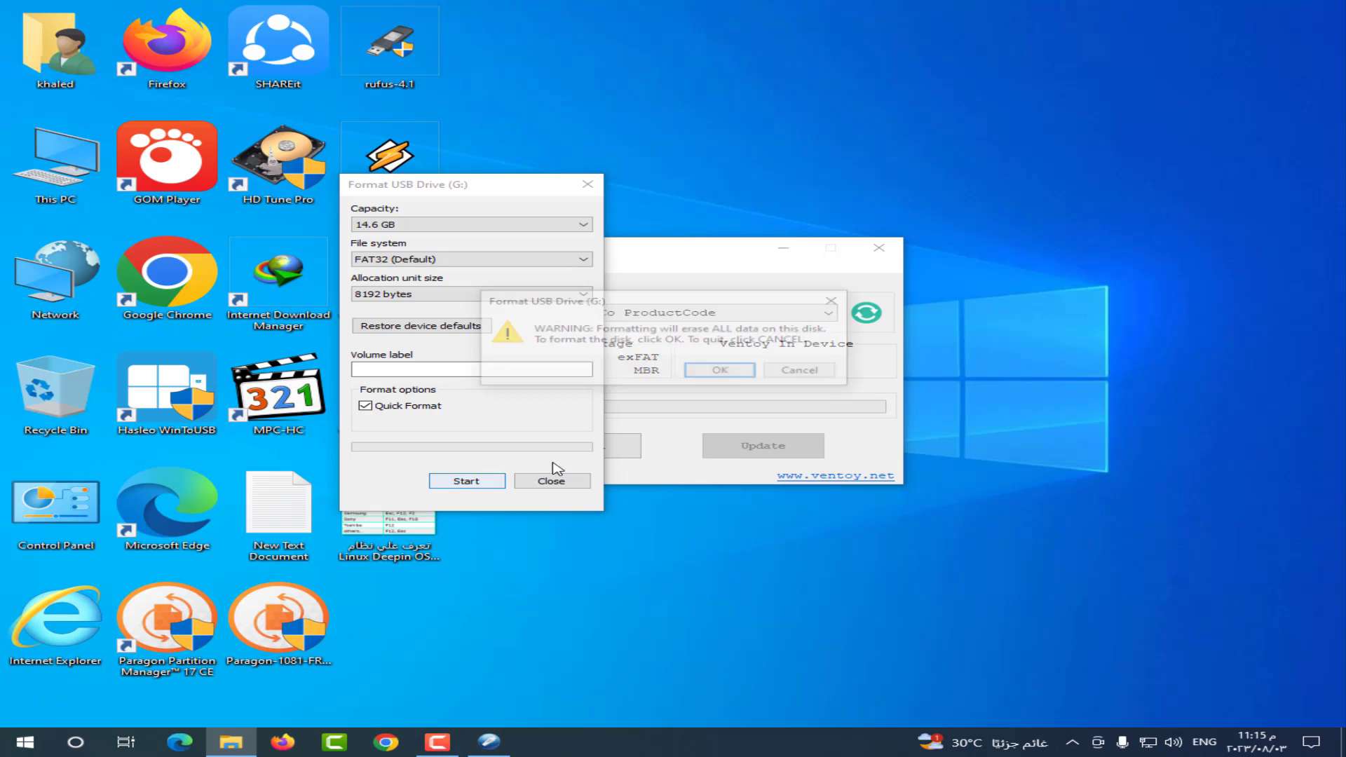
{"action": "left_click", "coordinate": [722, 373]}
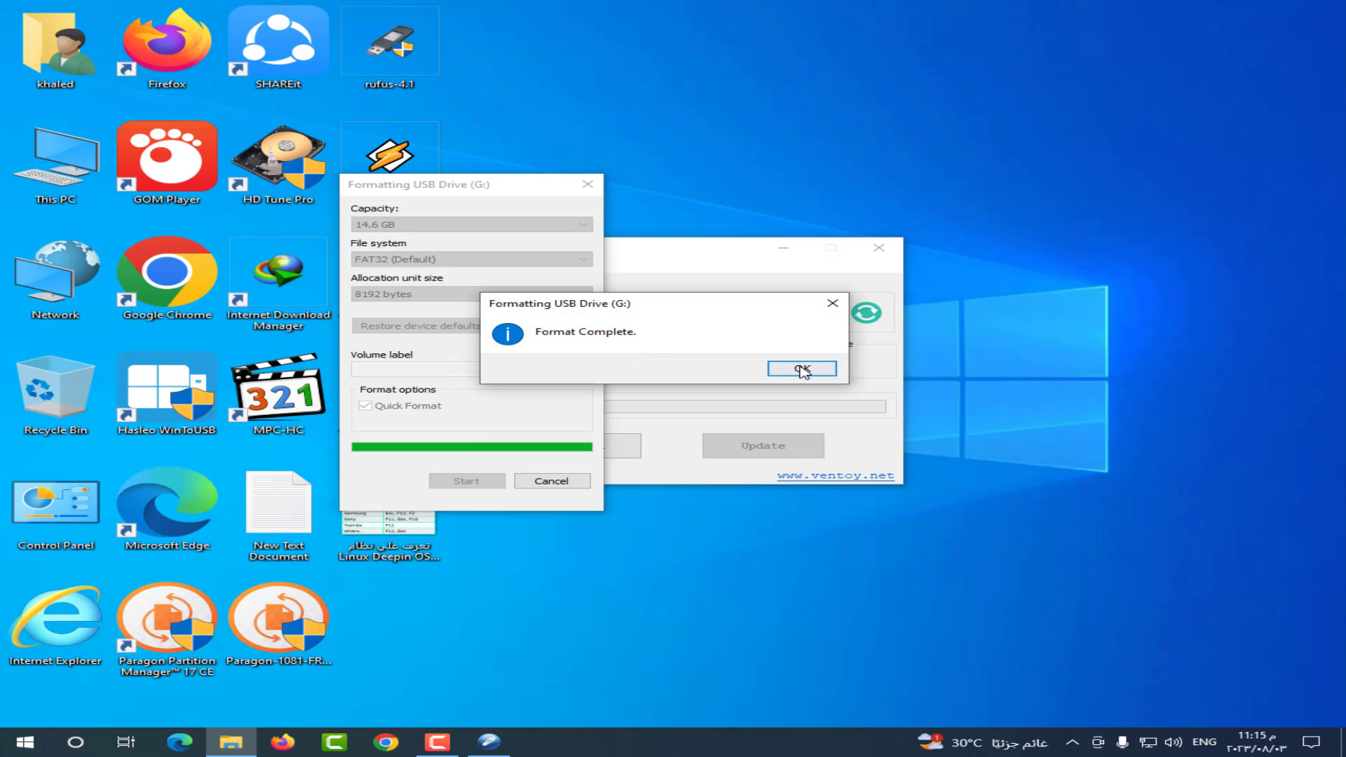
{"action": "left_click", "coordinate": [798, 367]}
{"action": "left_click", "coordinate": [578, 481]}
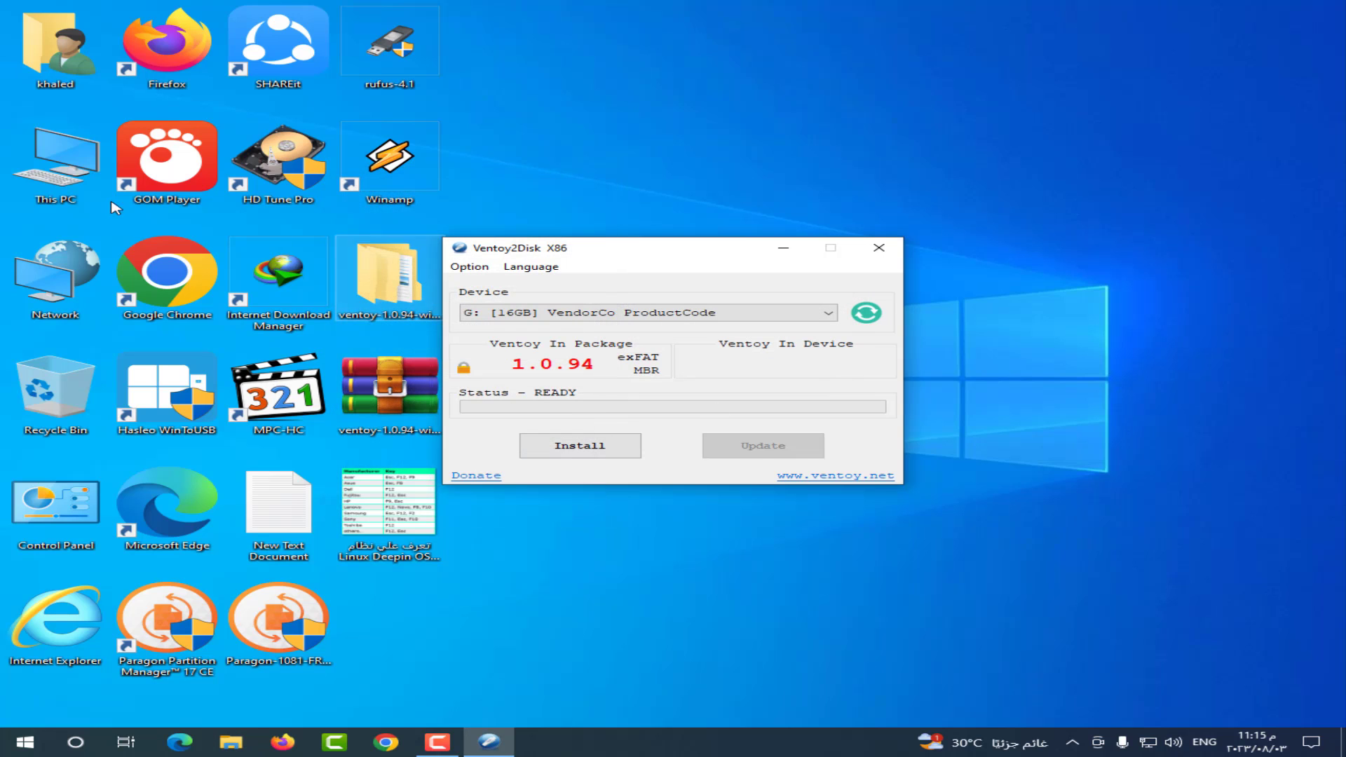
{"action": "double_click", "coordinate": [56, 184]}
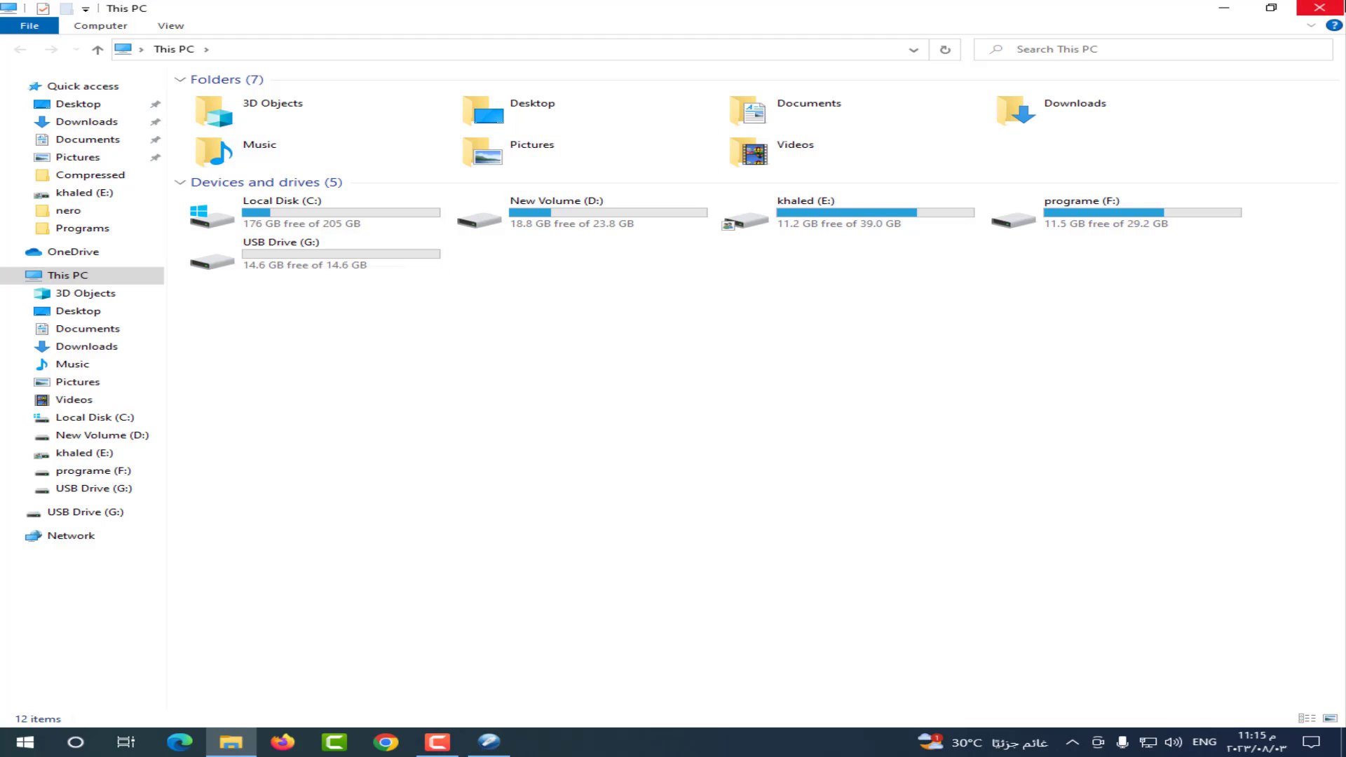
{"action": "left_click", "coordinate": [1319, 8]}
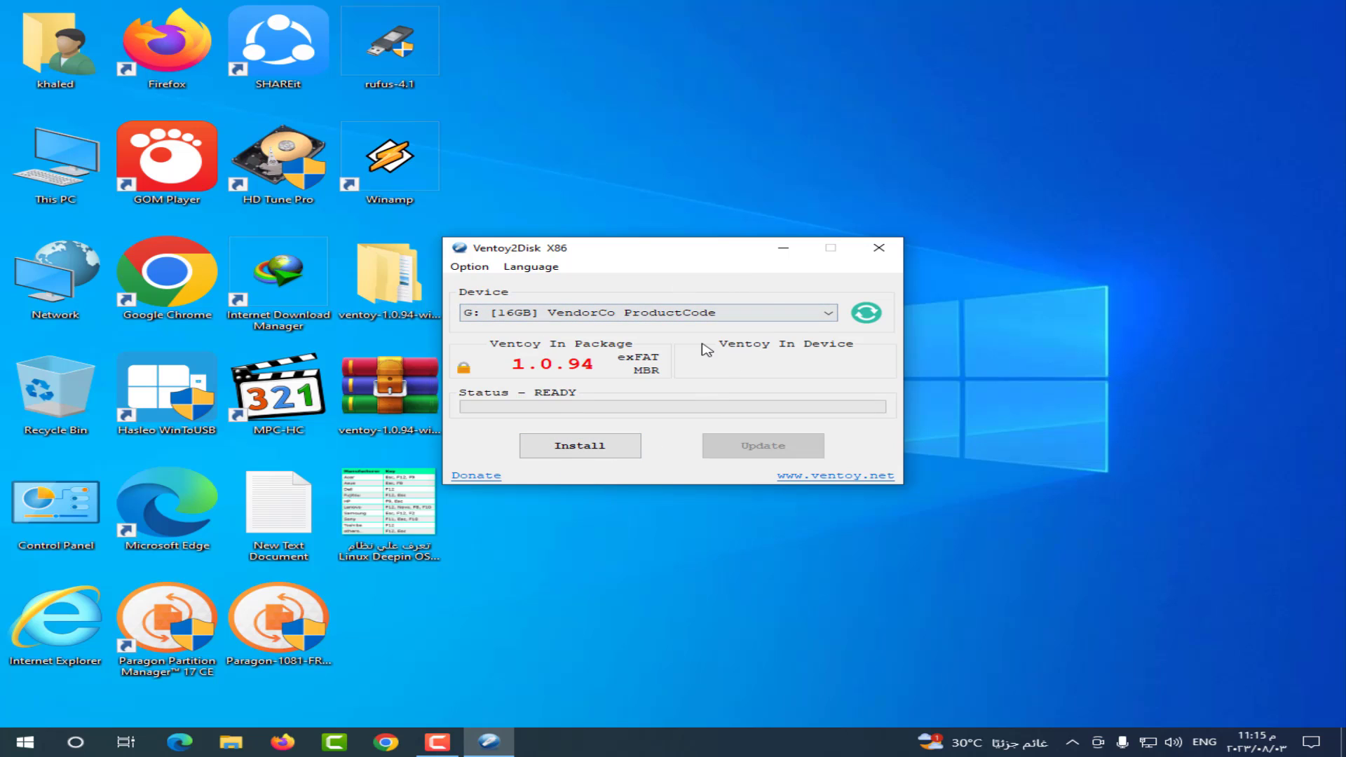
- Install Ventoy 1.0.94 on the 16GB USB device G:, accepting both data-loss confirmations, and close Ventoy2Disk
{"action": "left_click", "coordinate": [587, 454]}
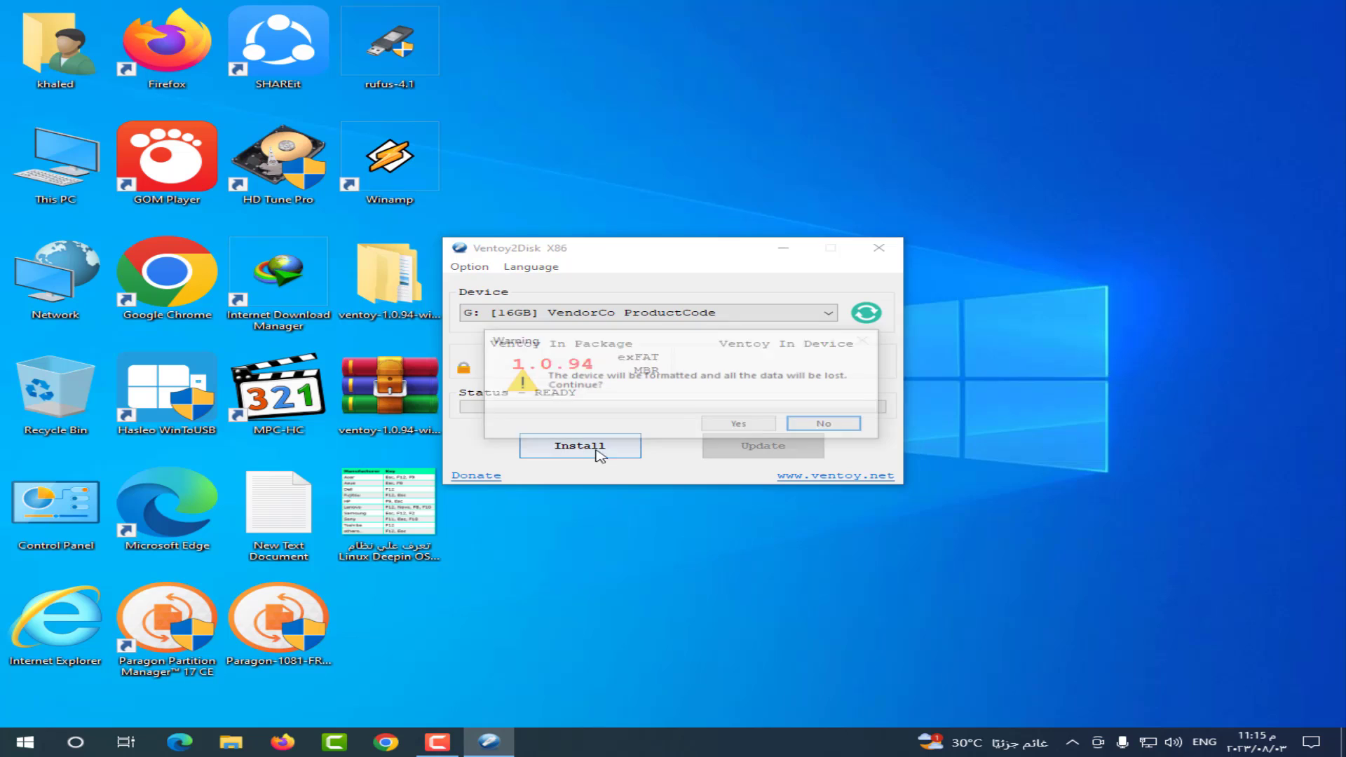
{"action": "left_click", "coordinate": [748, 426]}
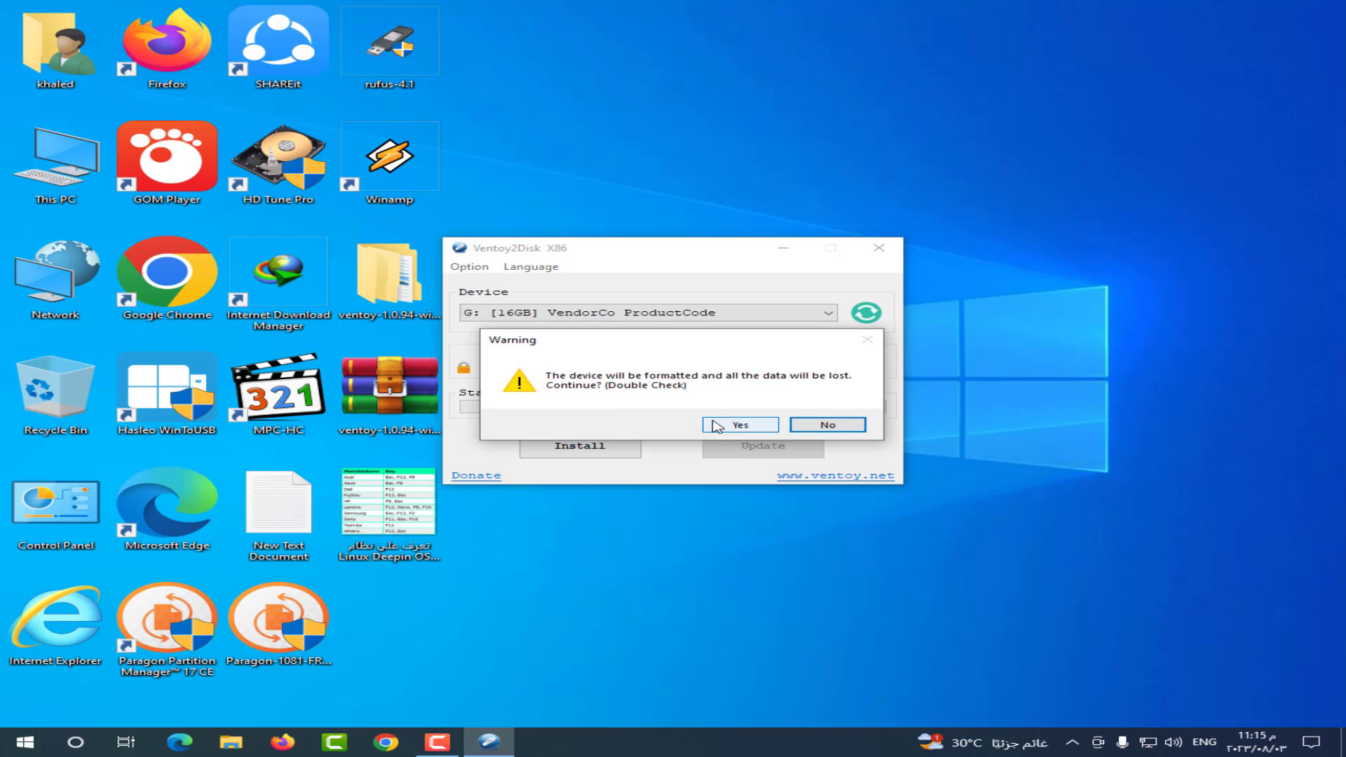
{"action": "left_click", "coordinate": [753, 424]}
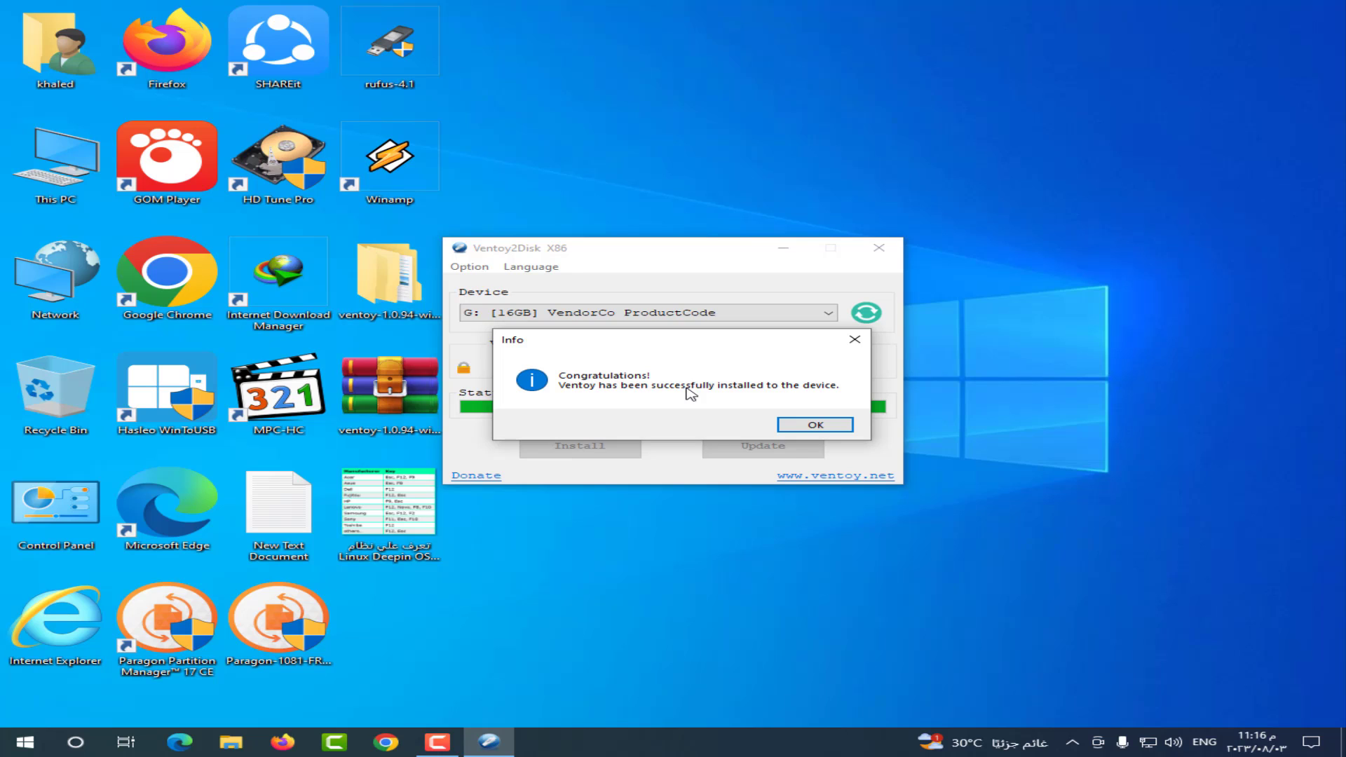
{"action": "left_click", "coordinate": [813, 426]}
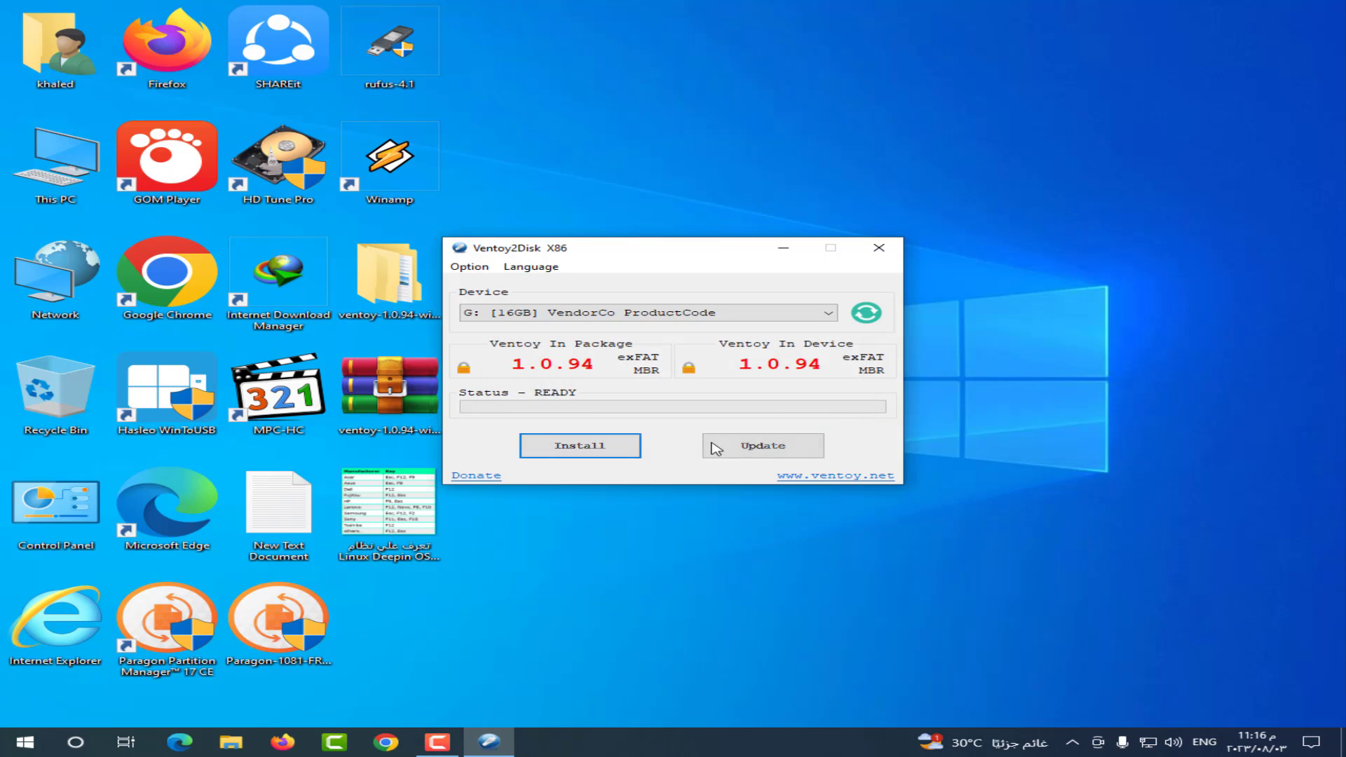
{"action": "left_click", "coordinate": [880, 249]}
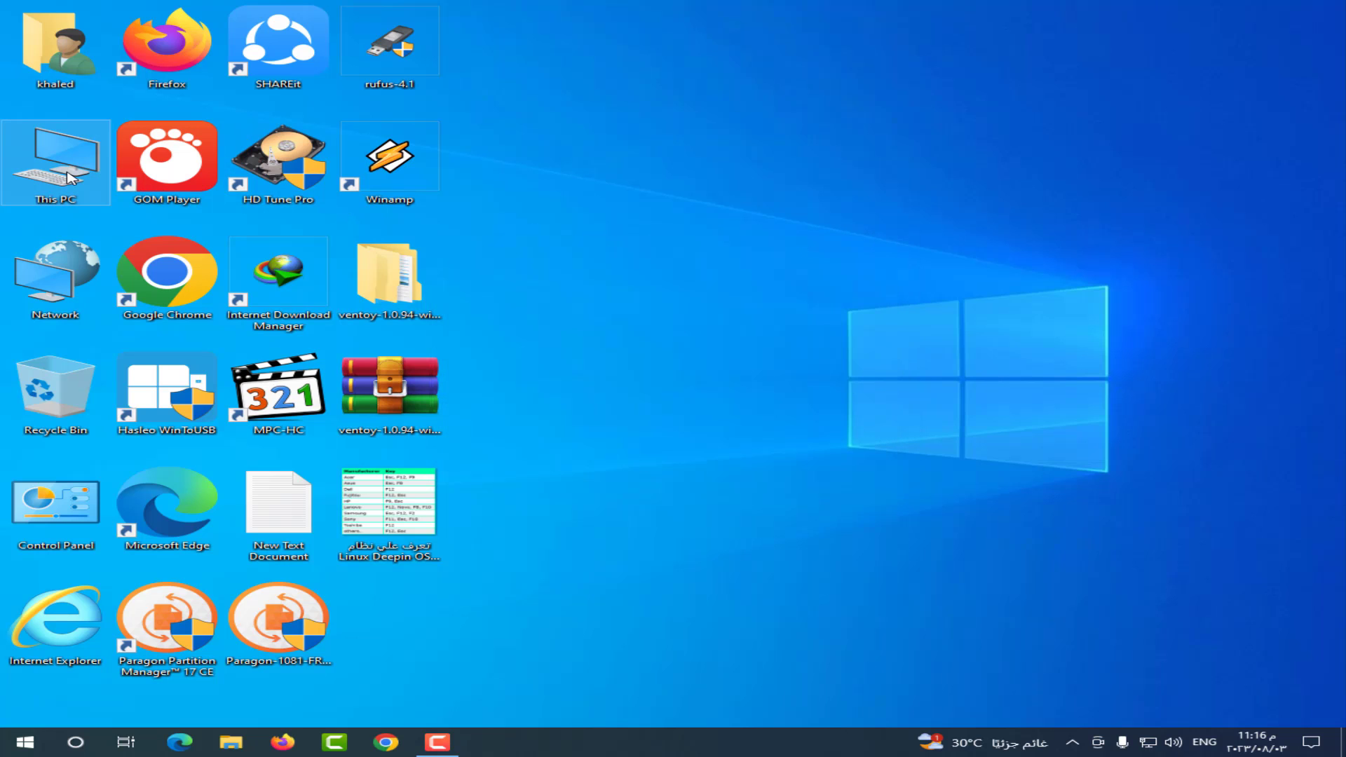
- Copy the en_windows_7_AIO_sp1_x64_x86_dvd disc image from New Volume (D:) to the Ventoy (G:) drive
{"action": "double_click", "coordinate": [109, 192]}
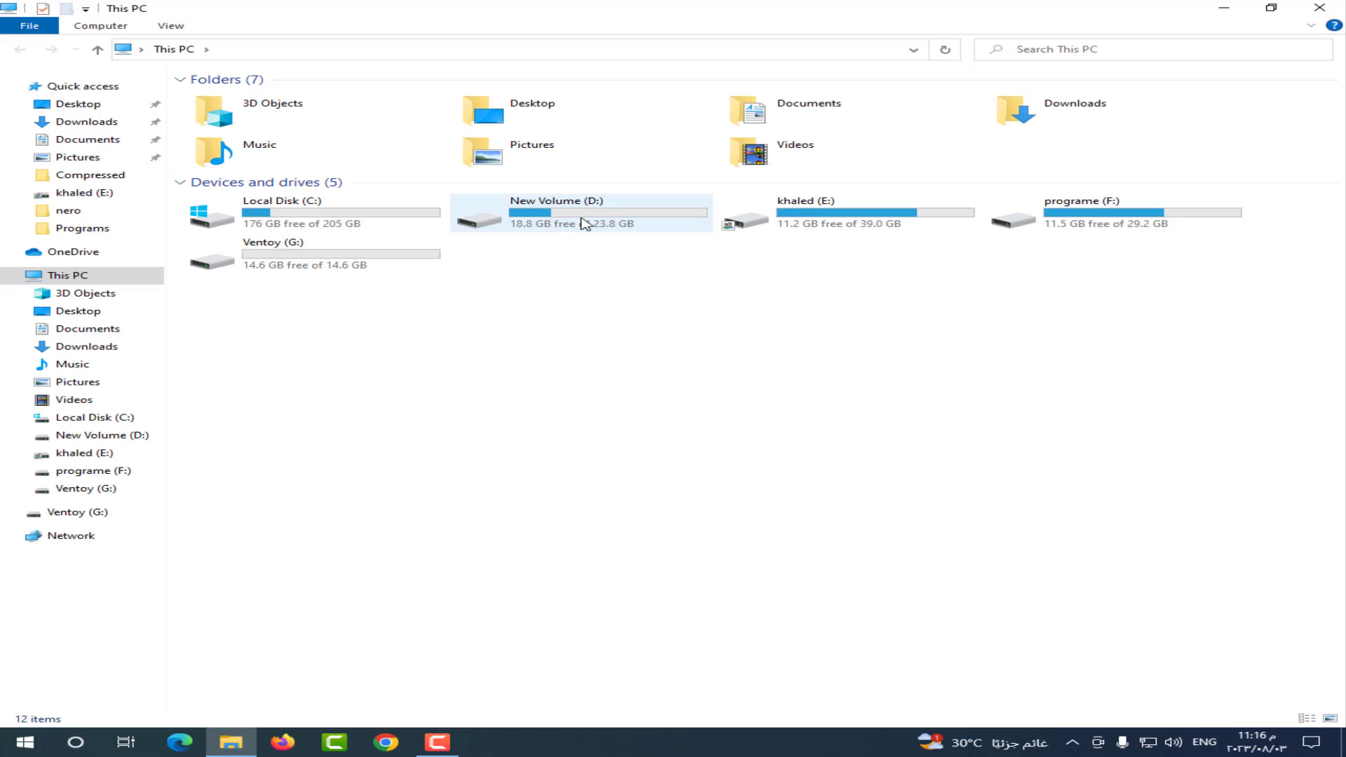
{"action": "left_click", "coordinate": [603, 222]}
{"action": "double_click", "coordinate": [603, 222]}
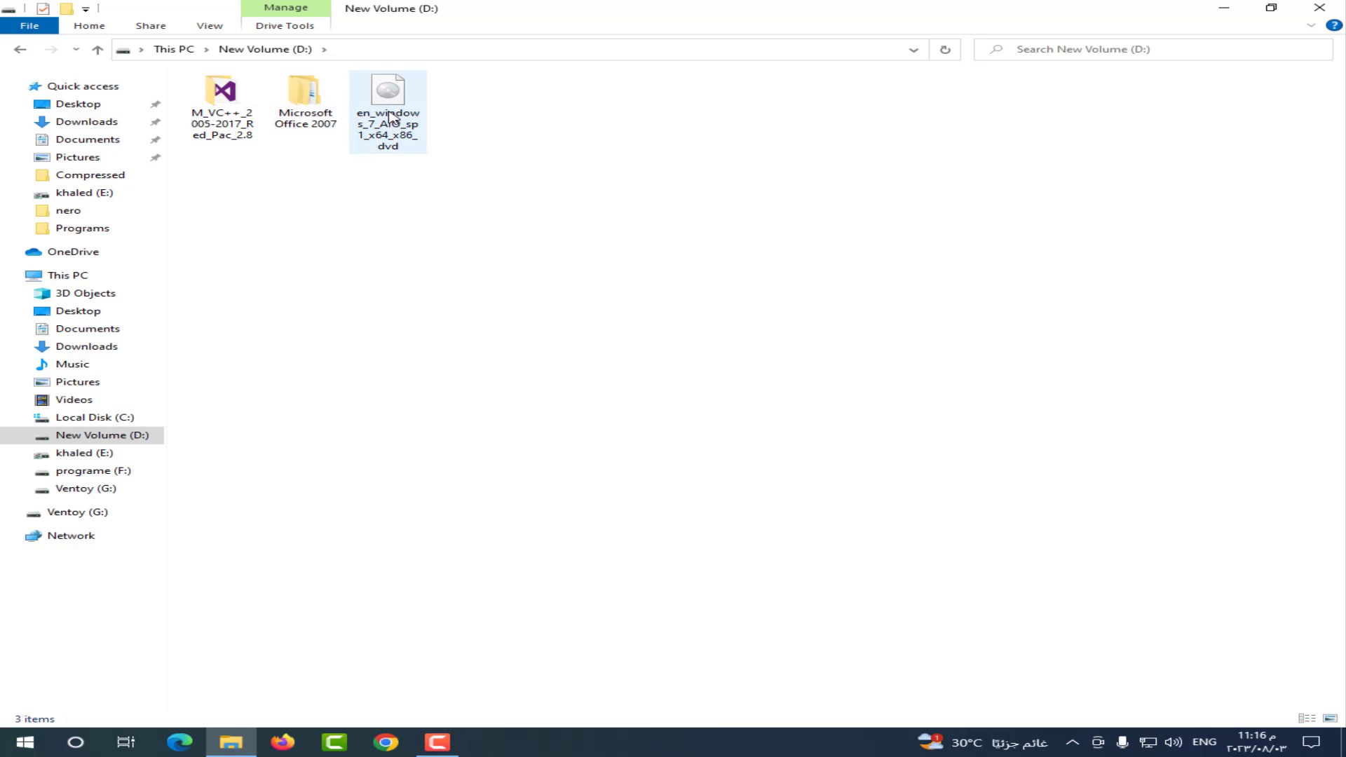
{"action": "right_click", "coordinate": [393, 137]}
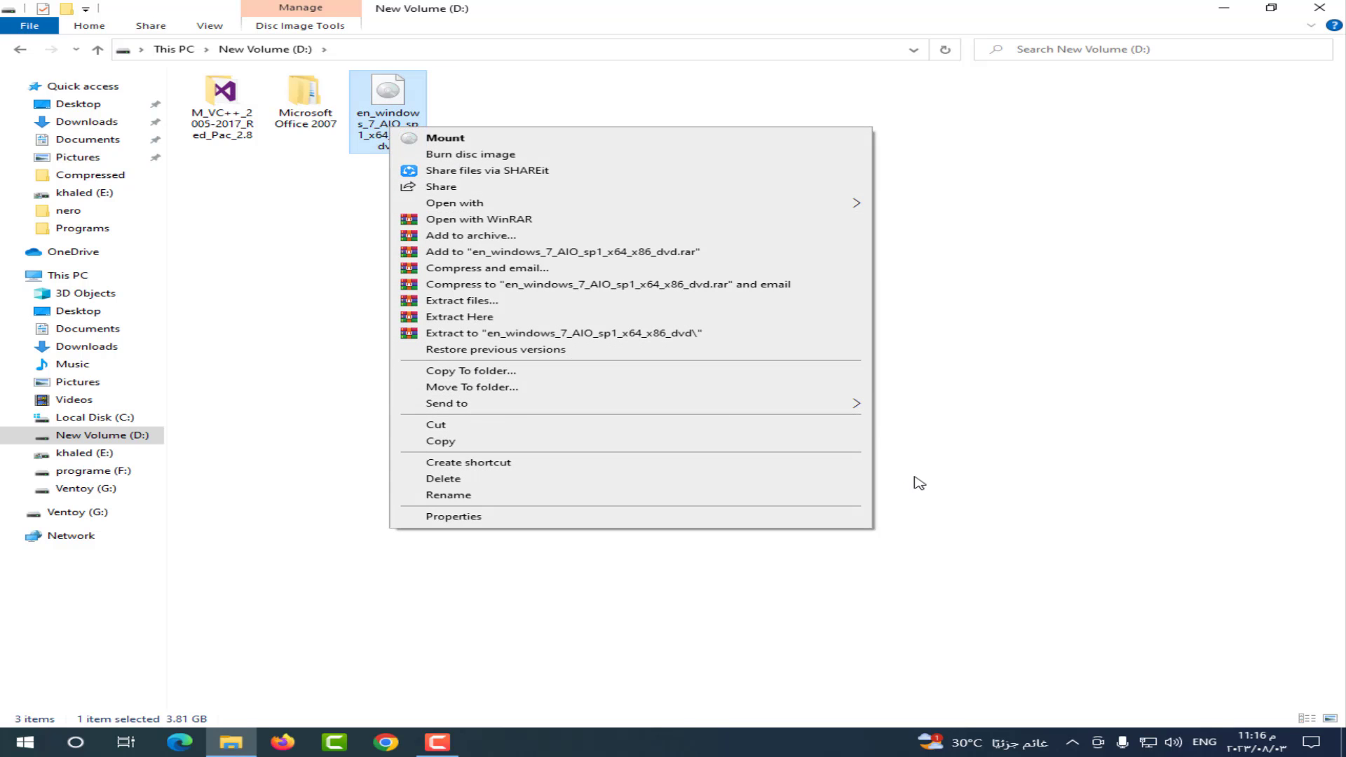
{"action": "mouse_move", "coordinate": [860, 408]}
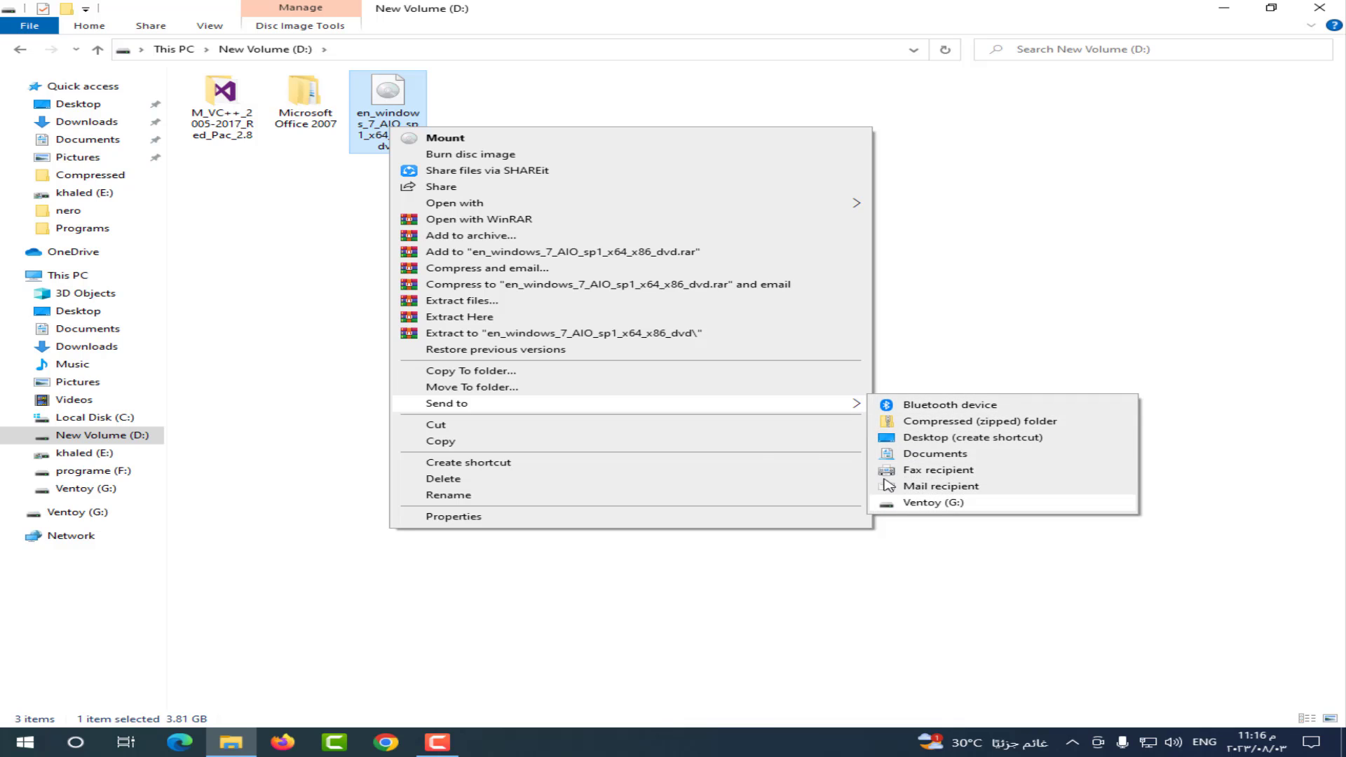
{"action": "left_click", "coordinate": [442, 440]}
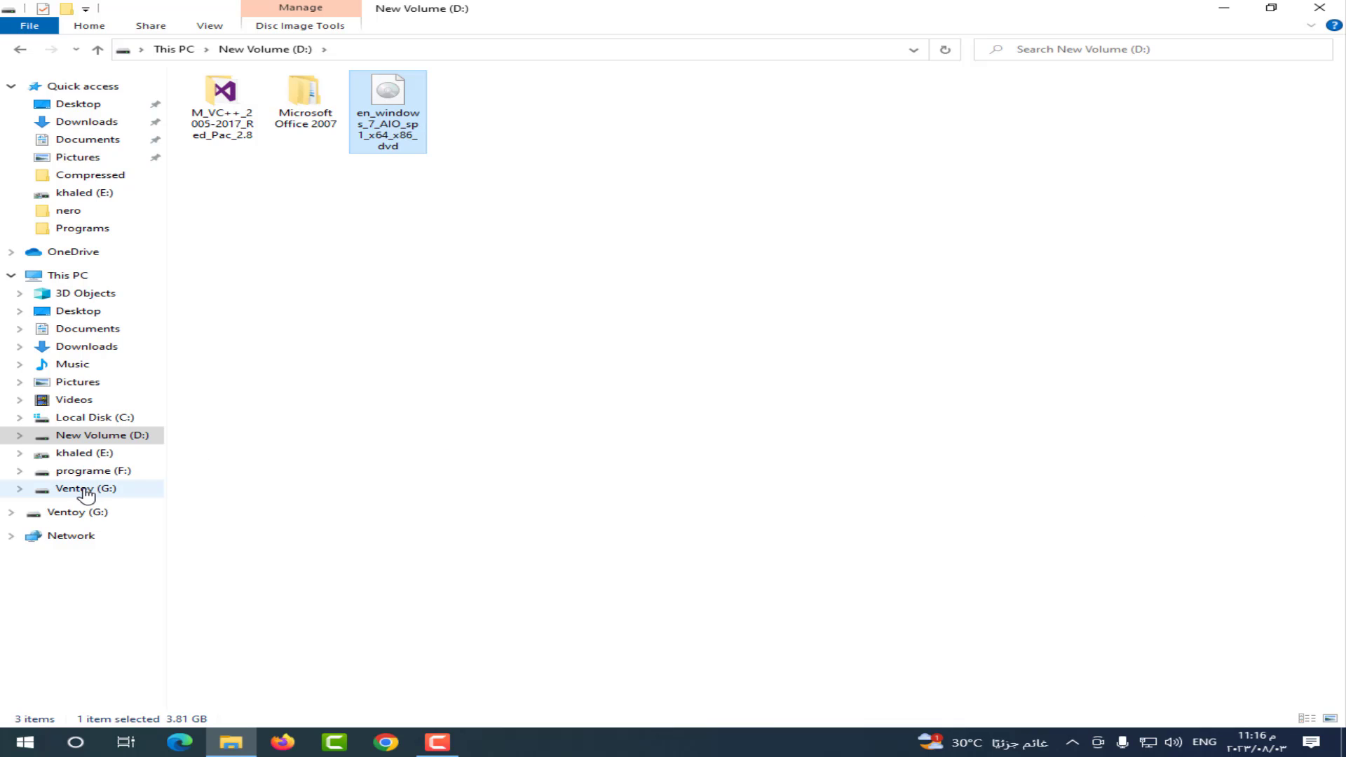
{"action": "left_click", "coordinate": [86, 514]}
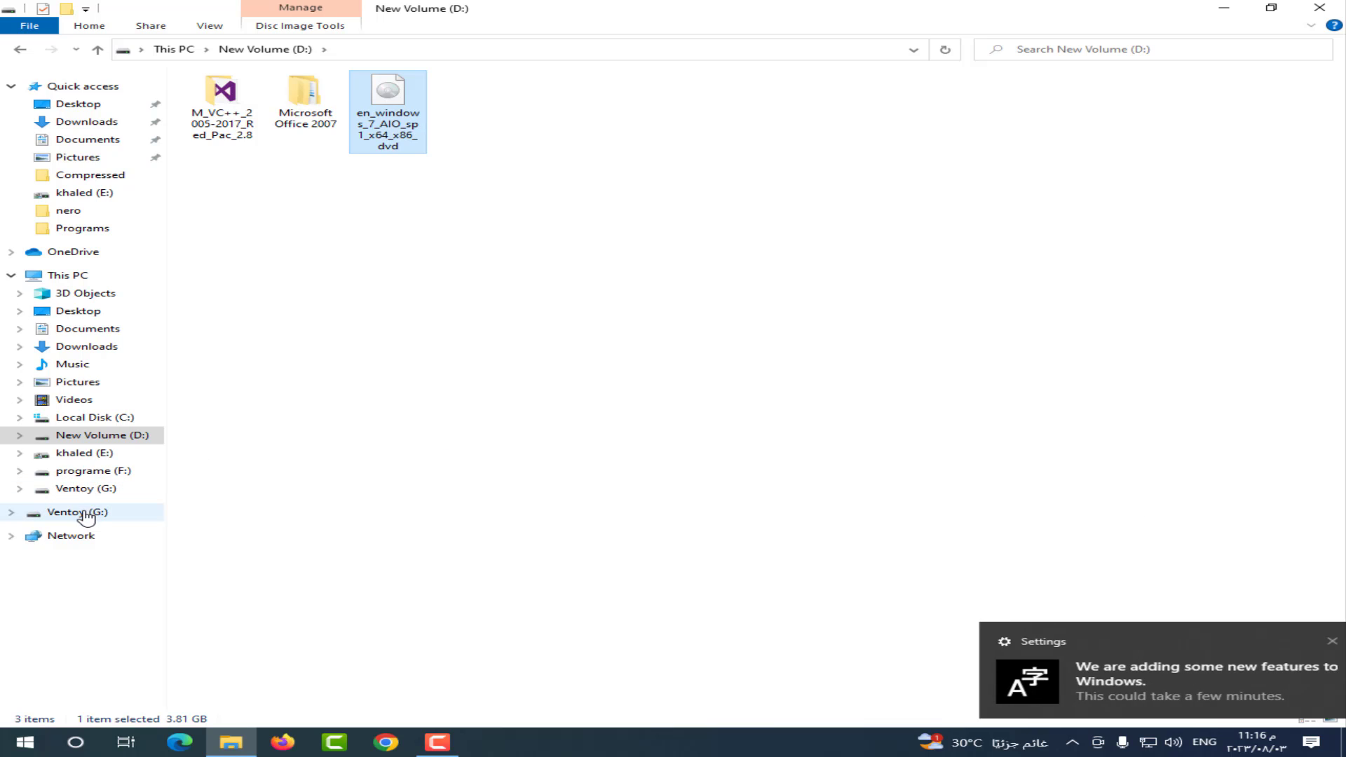
{"action": "right_click", "coordinate": [435, 357]}
{"action": "left_click", "coordinate": [489, 458]}
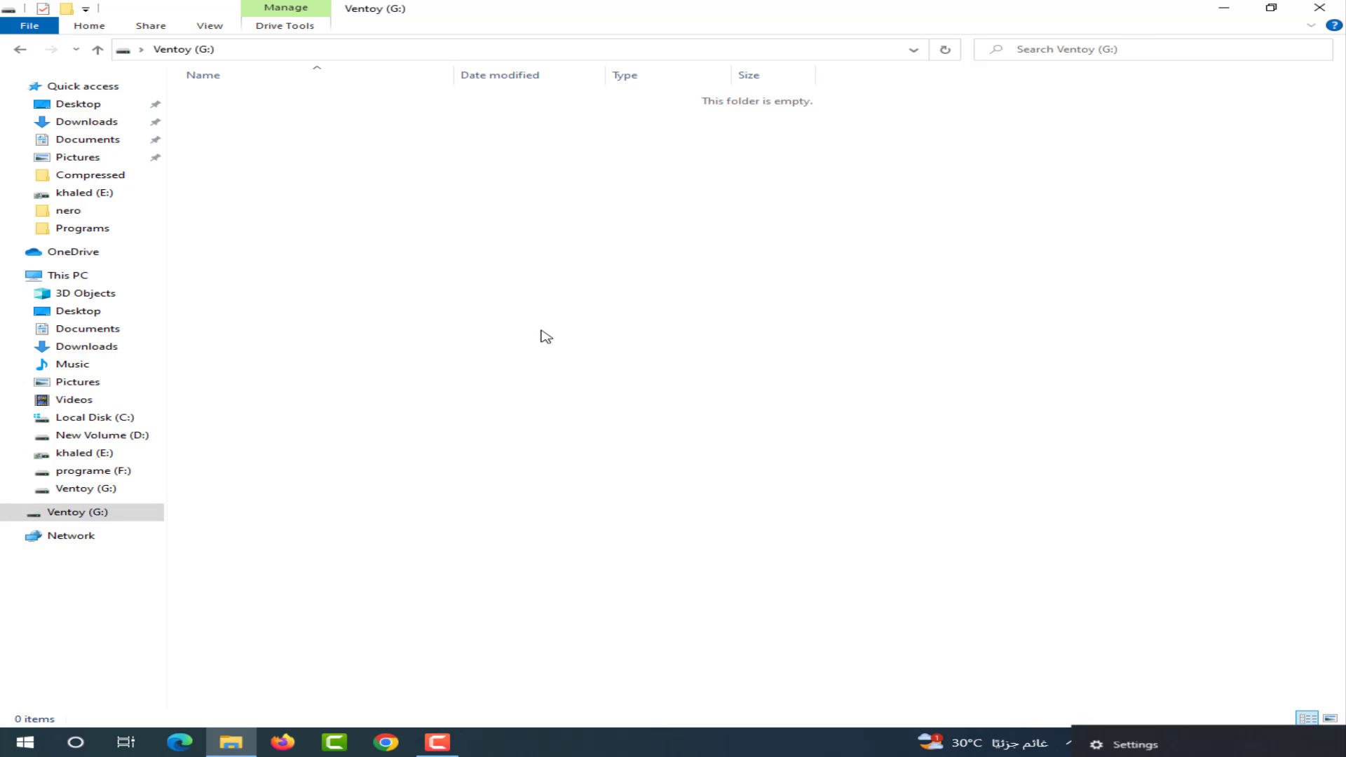
- Check the used and free space of Ventoy (G:) in its properties, and view the file copy progress
{"action": "right_click", "coordinate": [510, 415]}
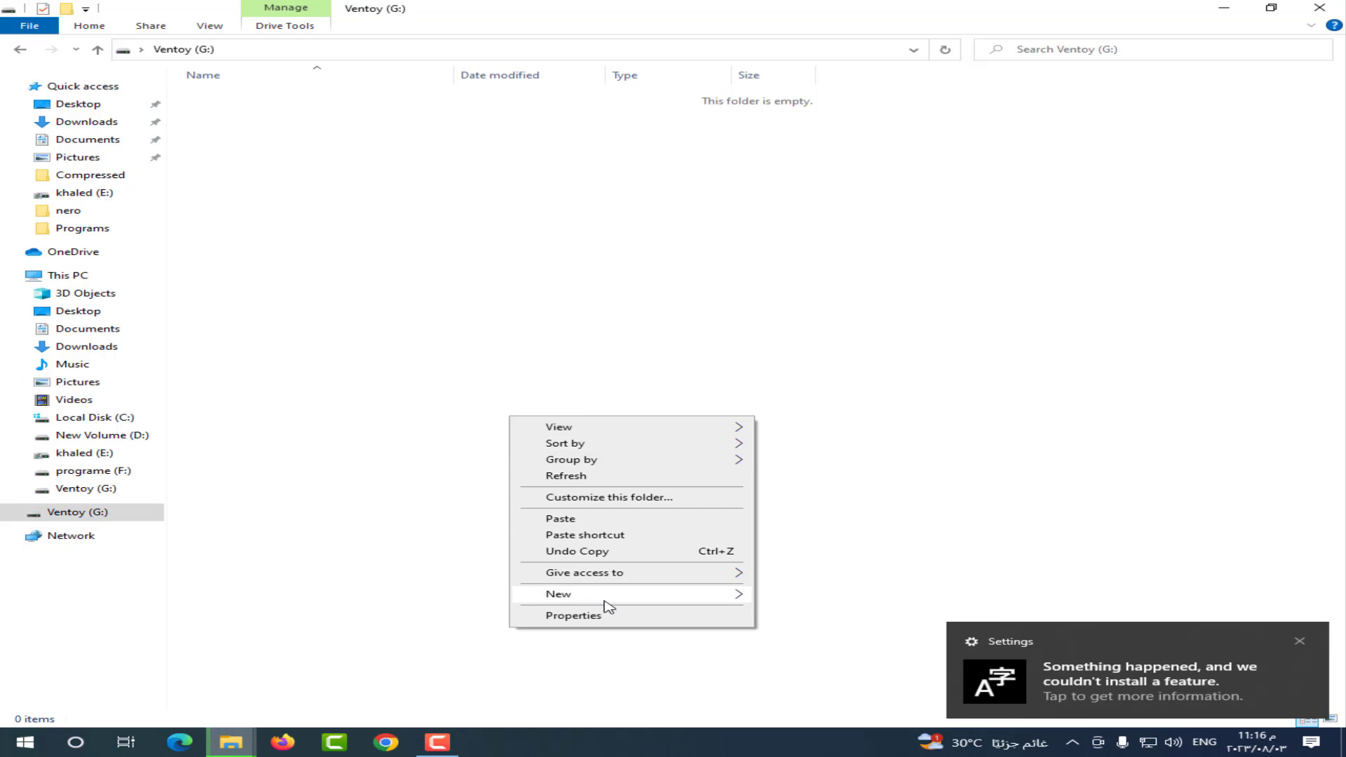
{"action": "left_click", "coordinate": [584, 615]}
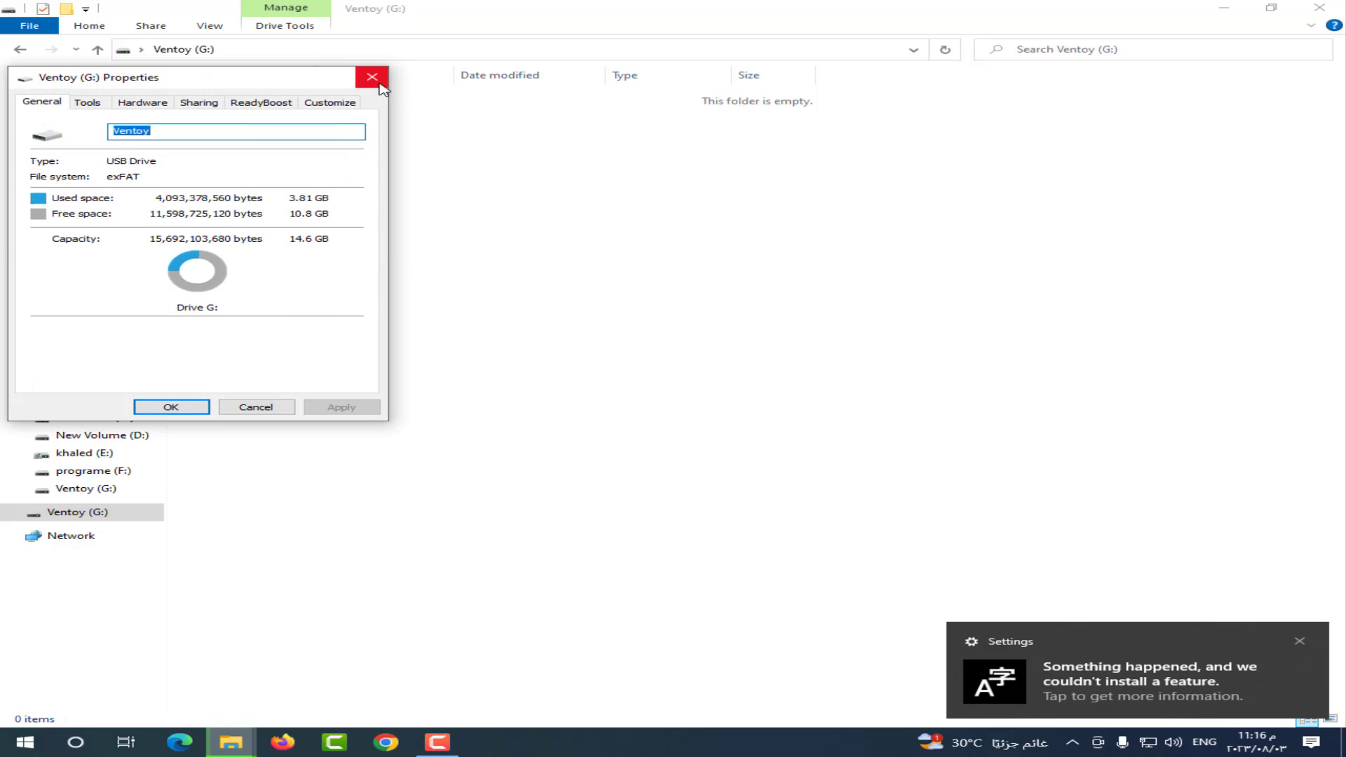
{"action": "left_click", "coordinate": [368, 82]}
{"action": "left_click", "coordinate": [231, 742]}
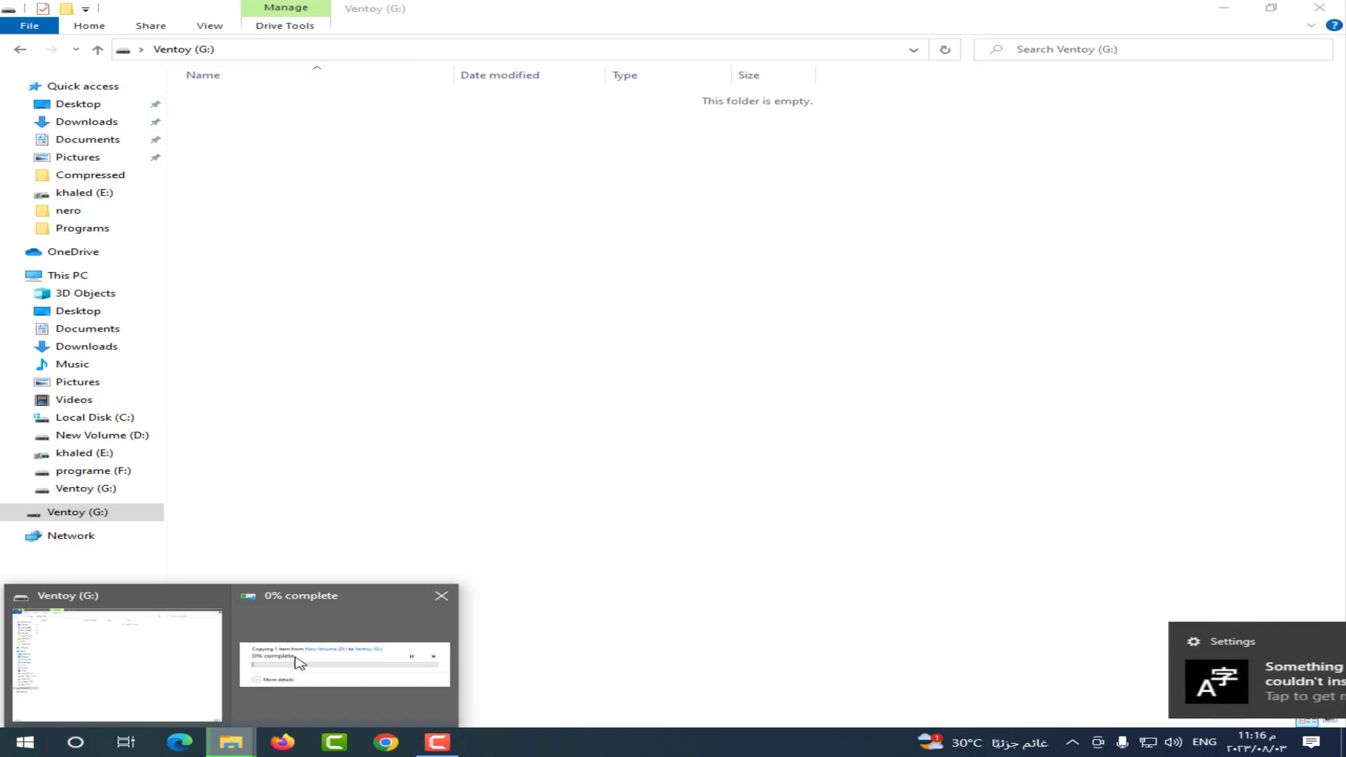
{"action": "left_click", "coordinate": [319, 639]}
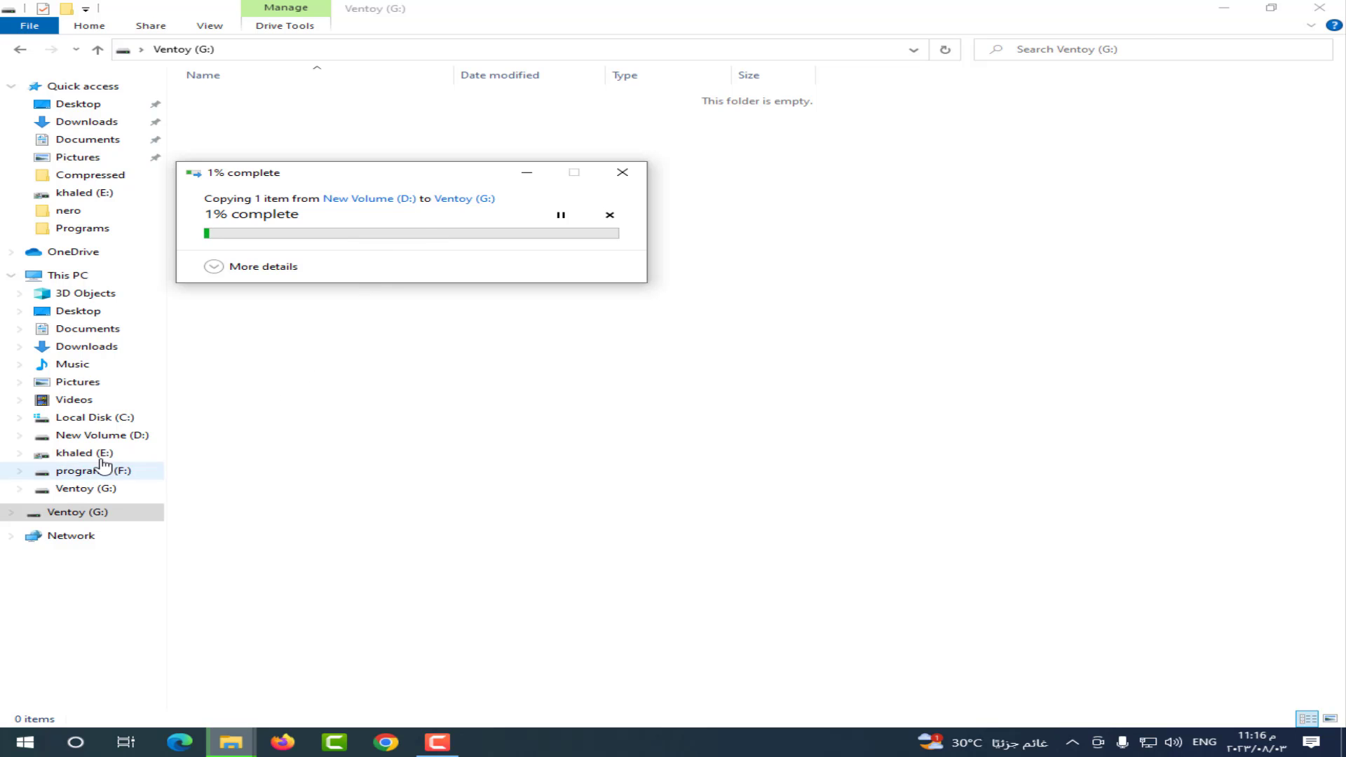
- Copy the Win11_English_x64 disc image from drive E: to the Ventoy (G:) drive
{"action": "left_click", "coordinate": [79, 457]}
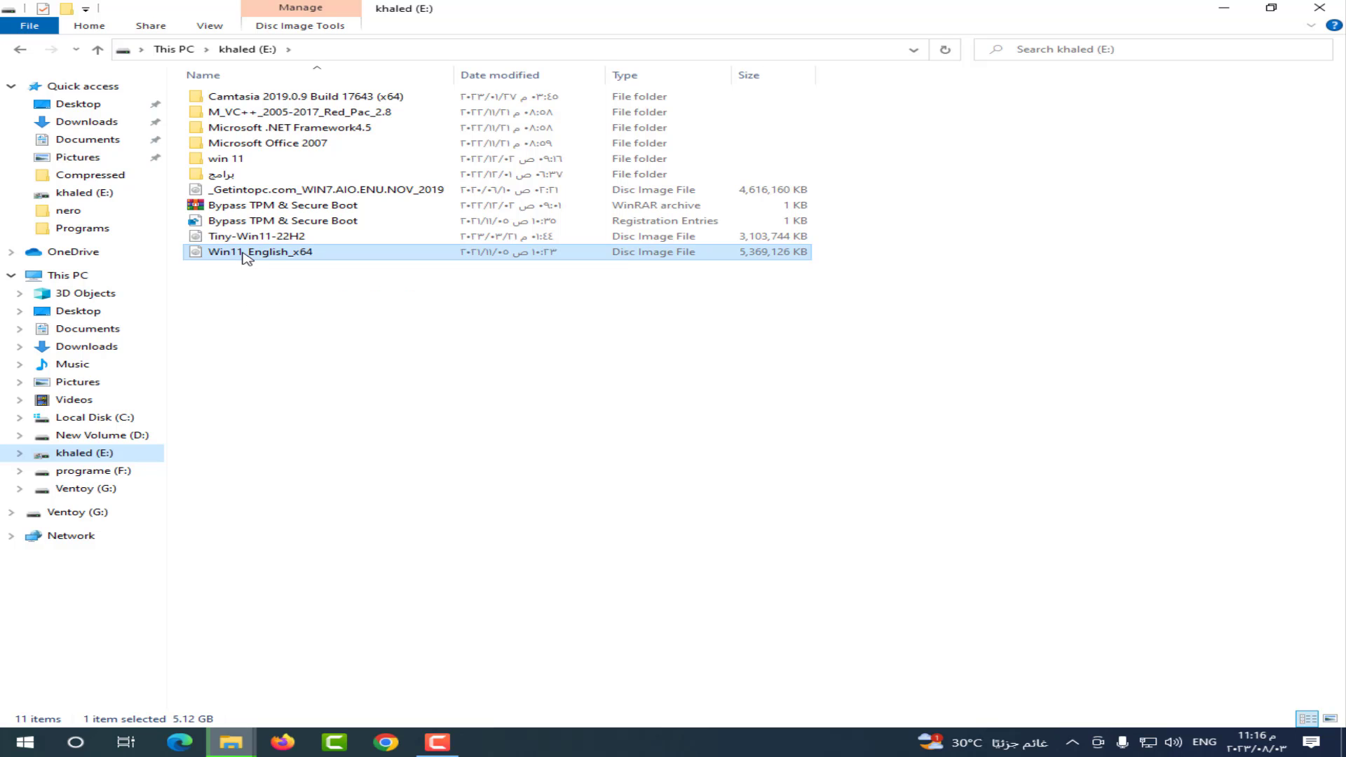
{"action": "right_click", "coordinate": [244, 256]}
{"action": "left_click", "coordinate": [320, 566]}
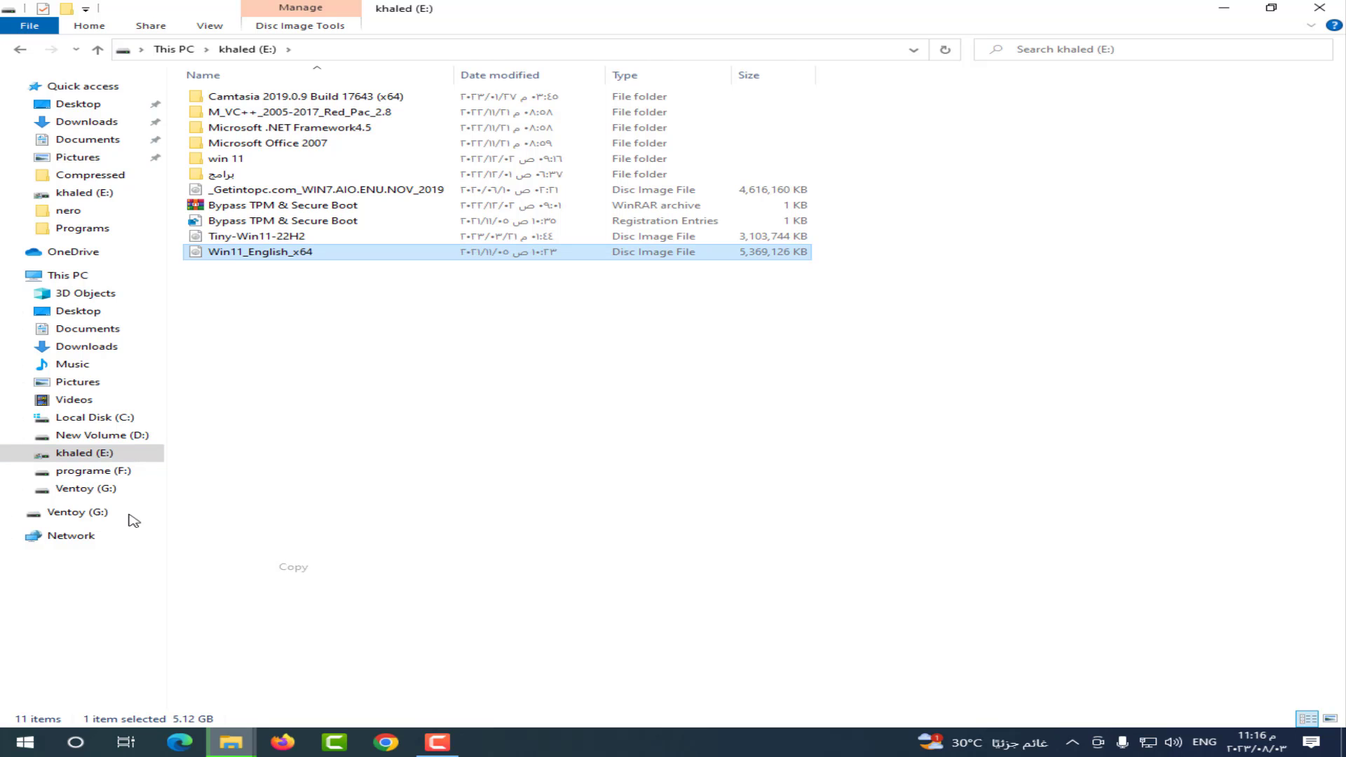
{"action": "left_click", "coordinate": [120, 510]}
{"action": "right_click", "coordinate": [415, 338]}
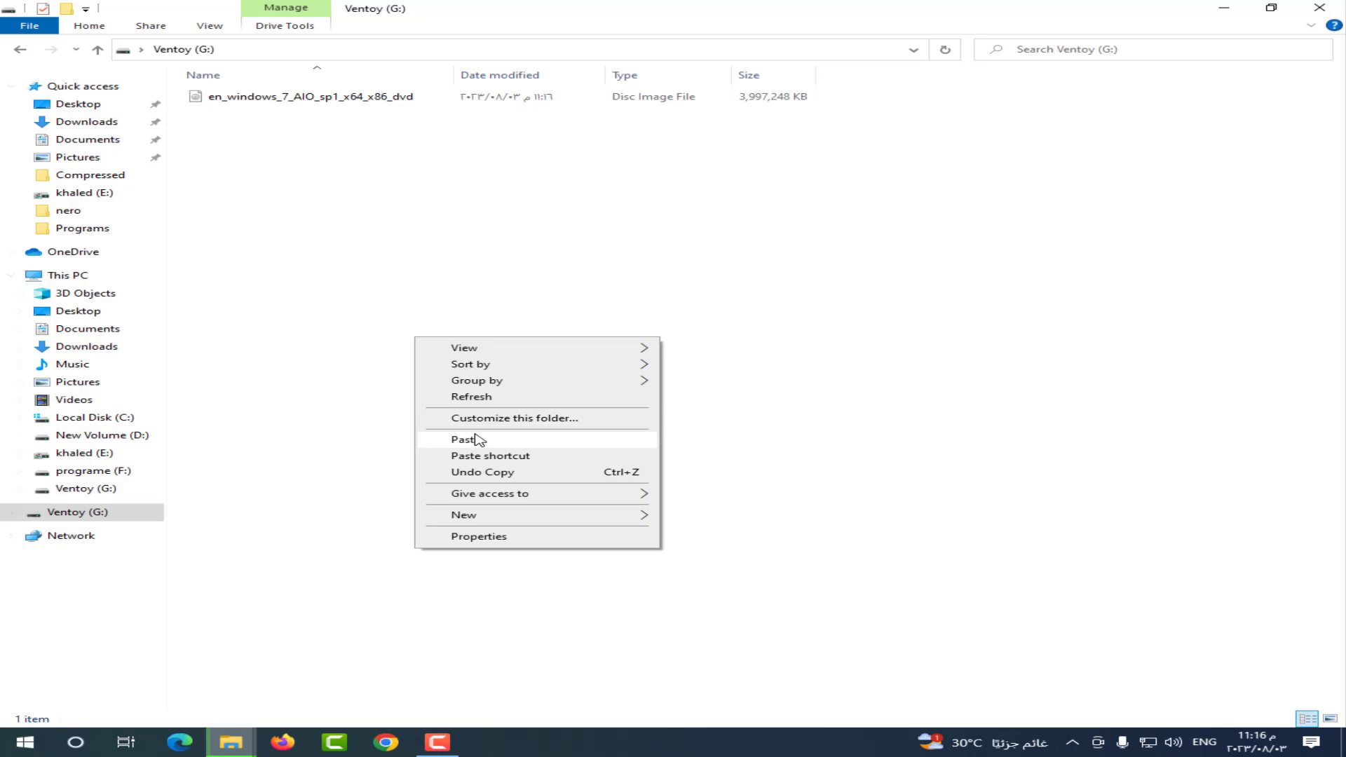